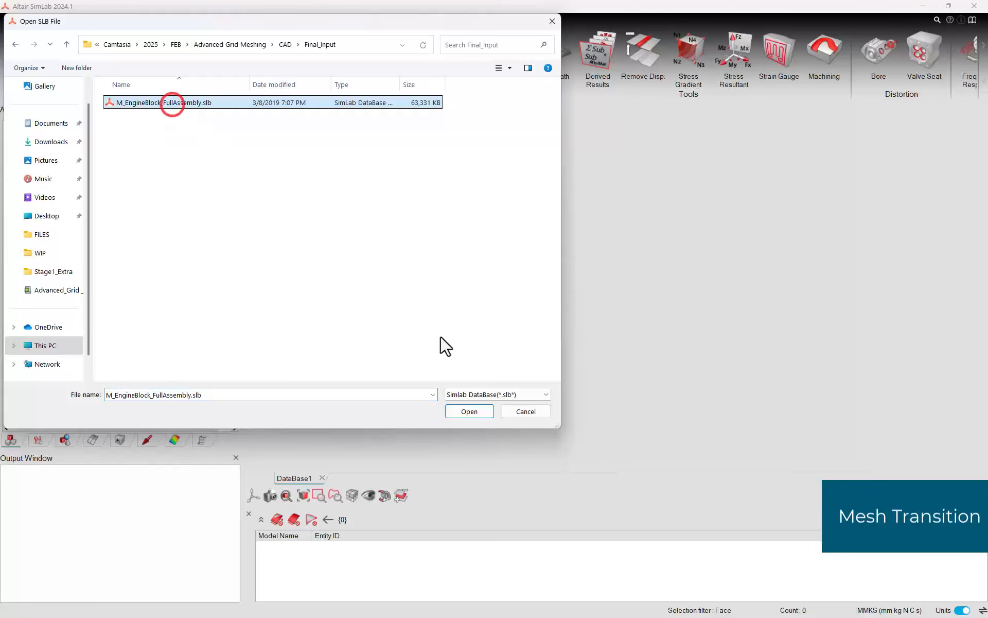
Step: Open the M_EngineBlock_FullAssembly.slb database and examine the surface mesh on the engine block's side between the ports
click(465, 412)
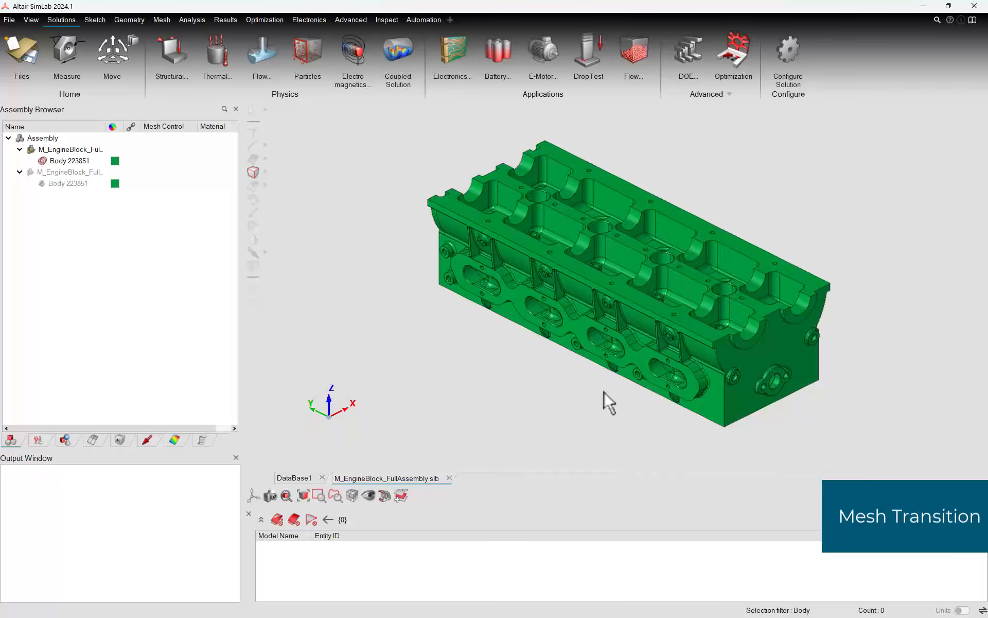
middle_drag(606, 401, 697, 390)
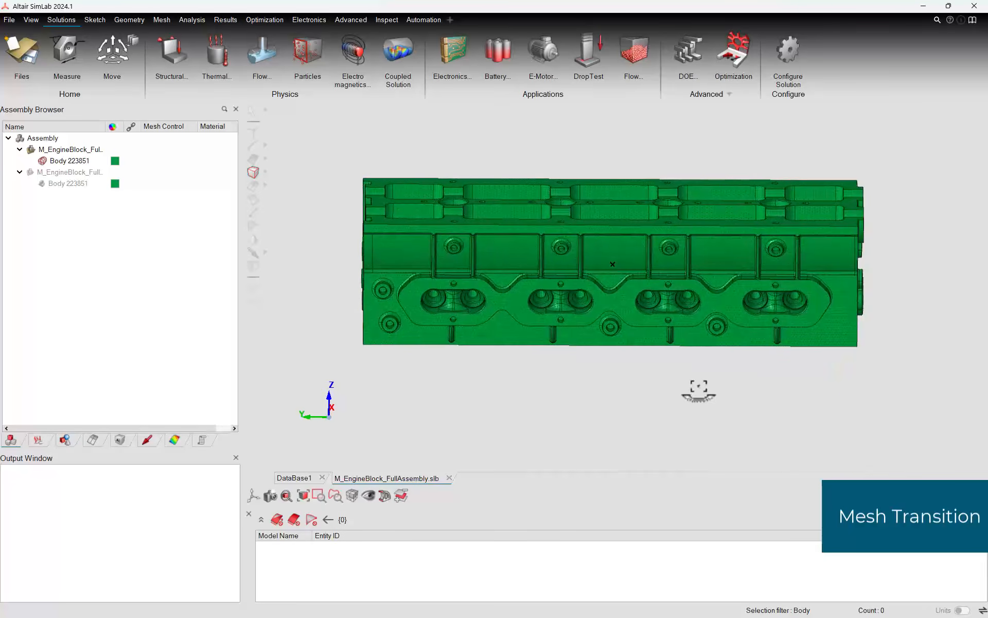
click(317, 495)
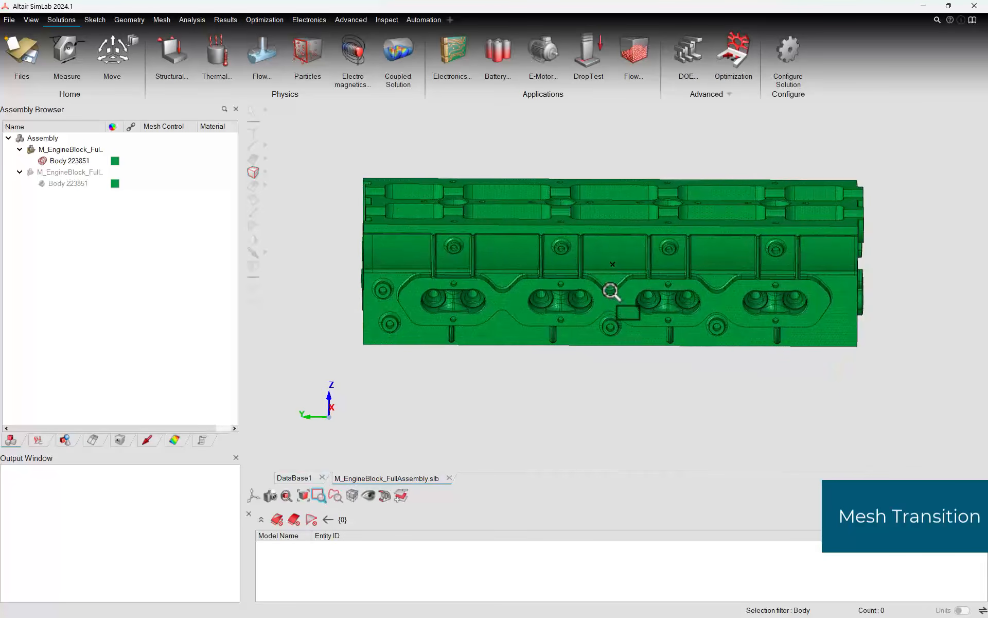
drag(579, 248, 660, 304)
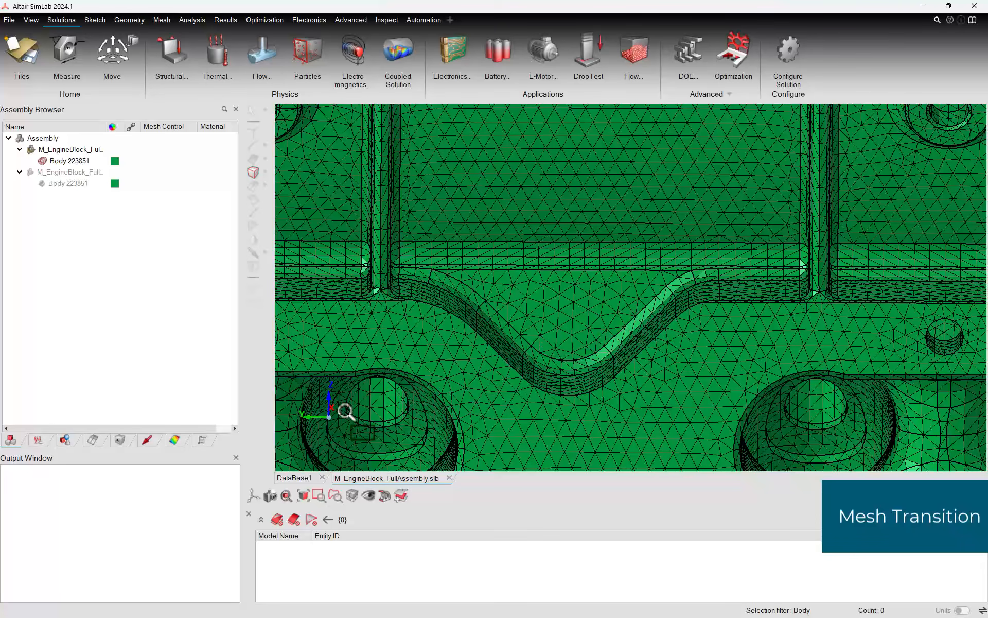
click(335, 419)
Step: Set up a Grid Mesh with Tri elements and enable Mesh transition in Auto mode
click(161, 20)
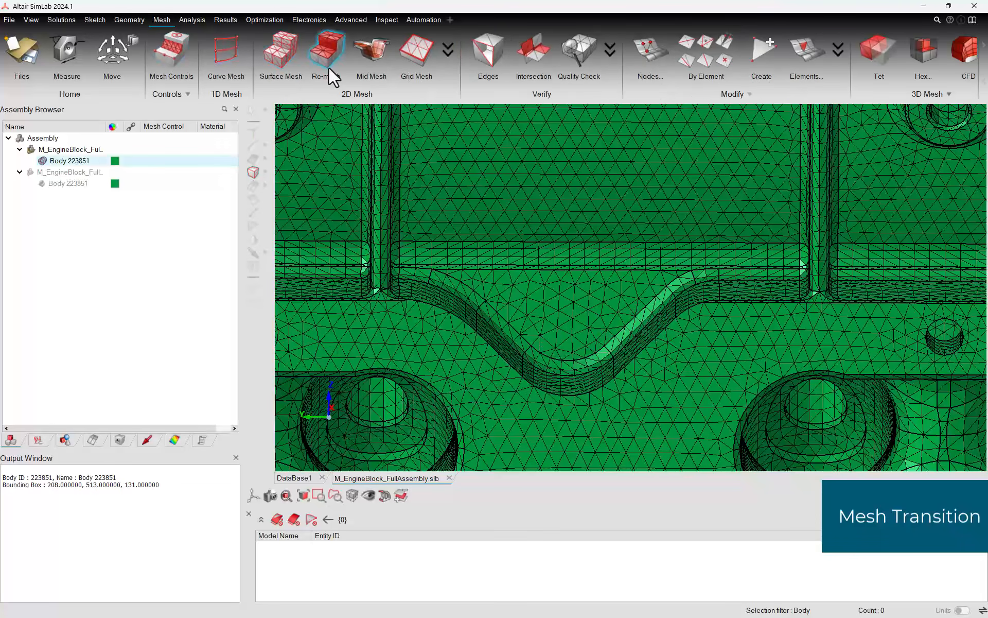
click(414, 51)
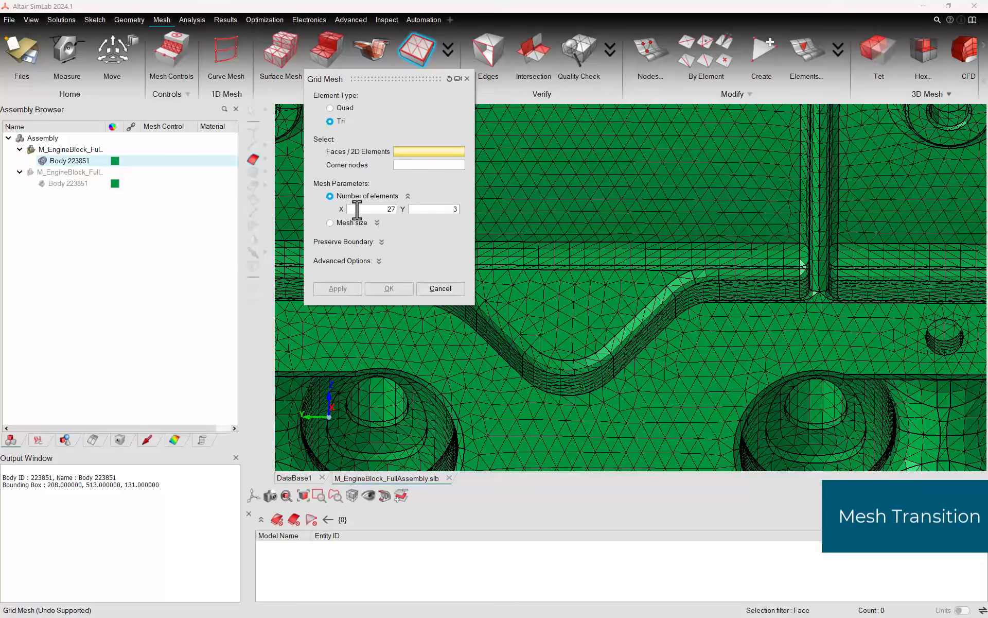
click(379, 260)
drag(402, 79, 368, 85)
click(321, 280)
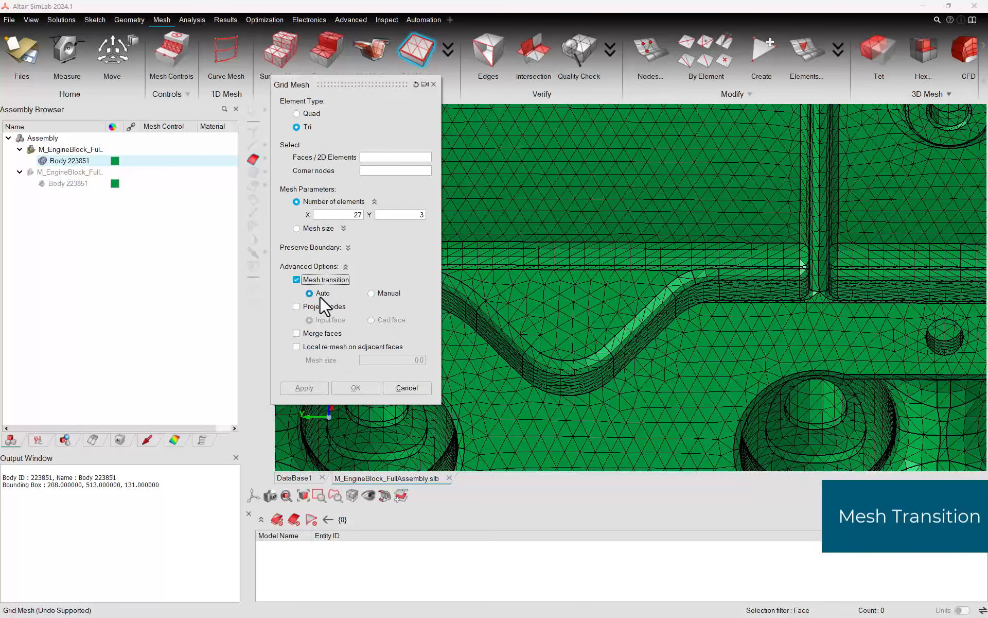
Step: Grid-mesh the narrow strip face above the V-shaped recess with 25 elements along X and 3 along Y
right_drag(606, 308, 679, 310)
click(702, 265)
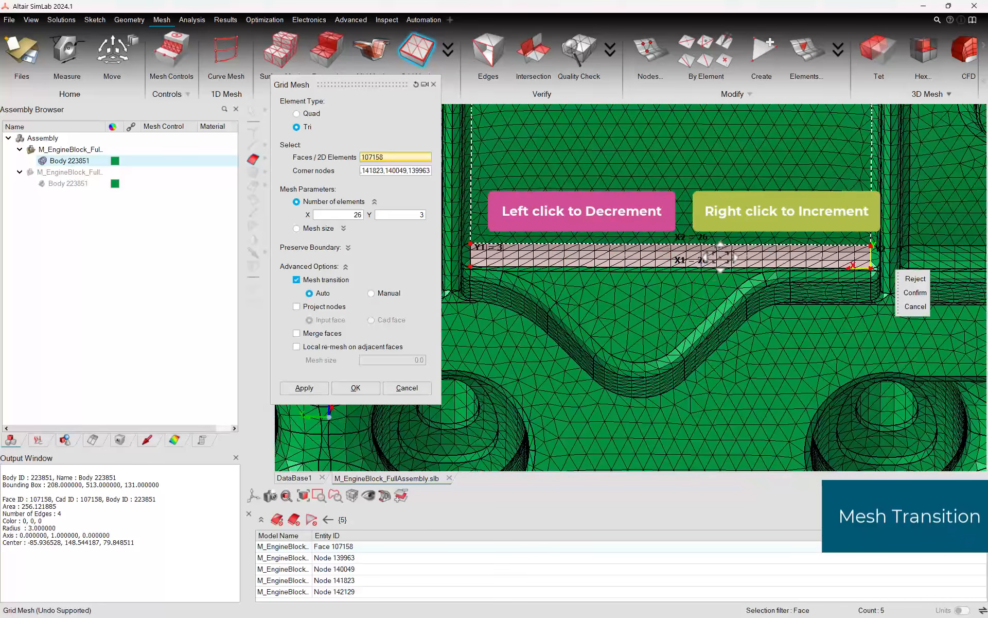
right_click(720, 258)
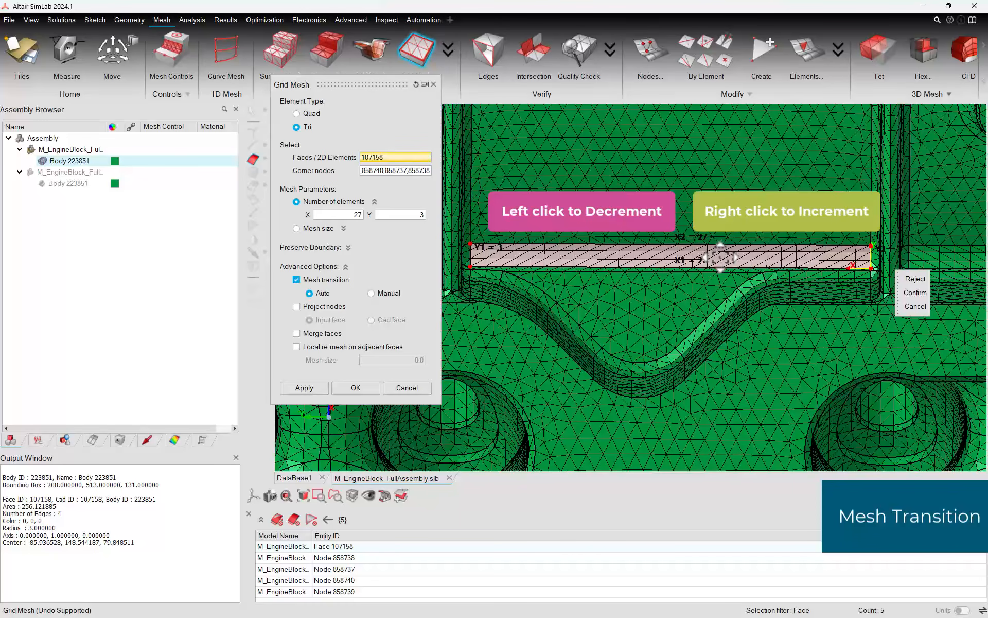
right_click(720, 258)
click(720, 258)
click(658, 210)
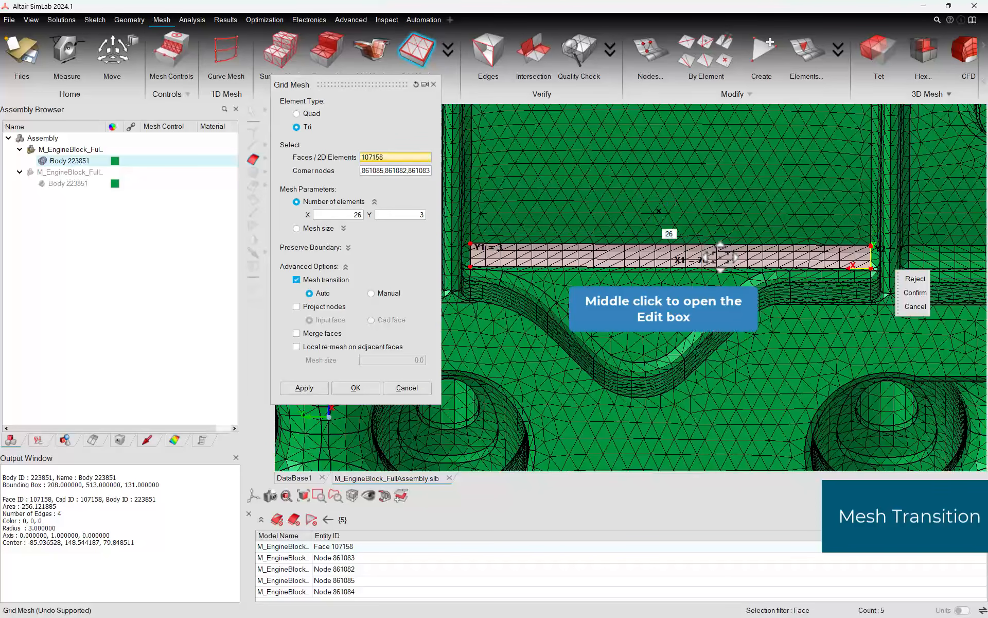
key(Return)
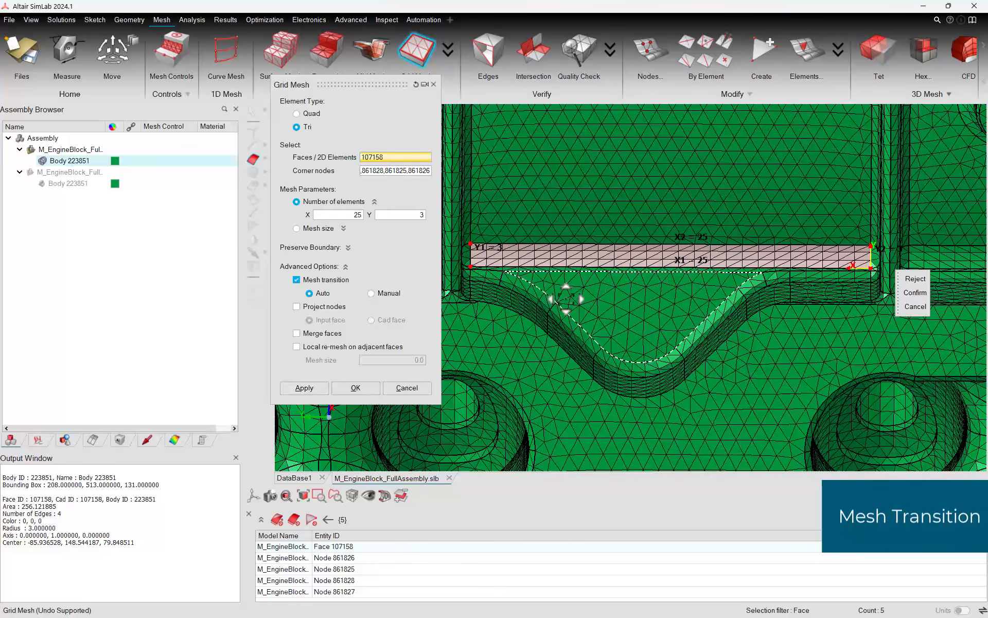
click(355, 387)
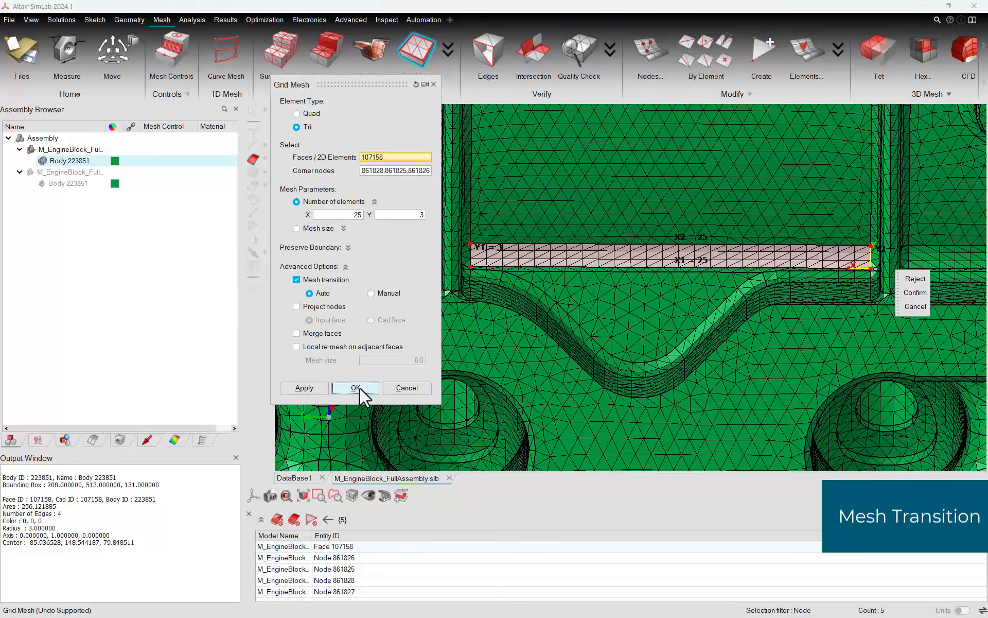
Step: Start another Tri Grid Mesh on the block's side and switch the mesh transition mode to Manual
key(f)
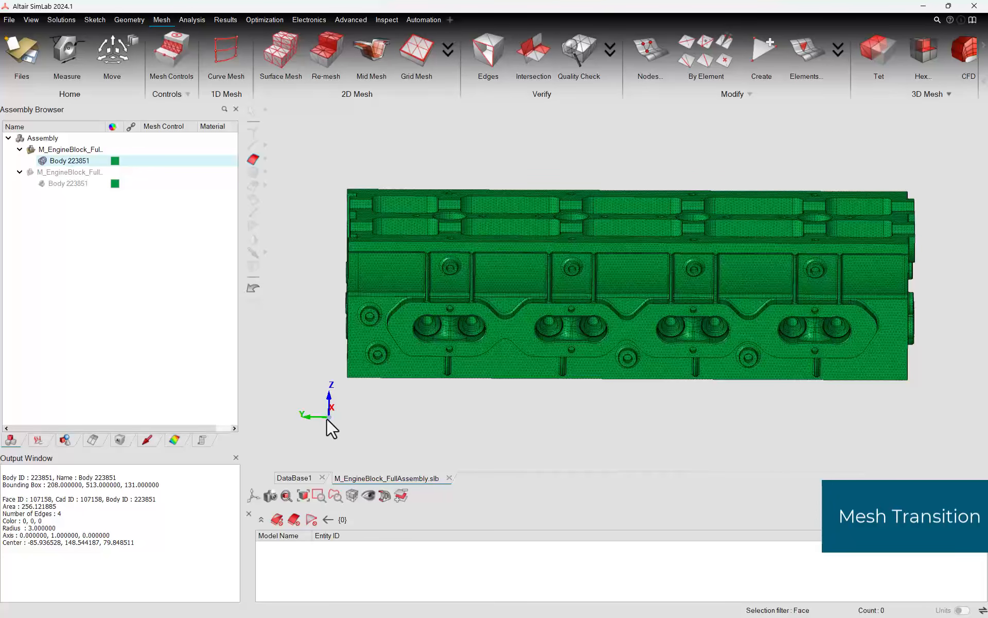
click(318, 495)
drag(538, 276, 626, 360)
drag(690, 296, 511, 298)
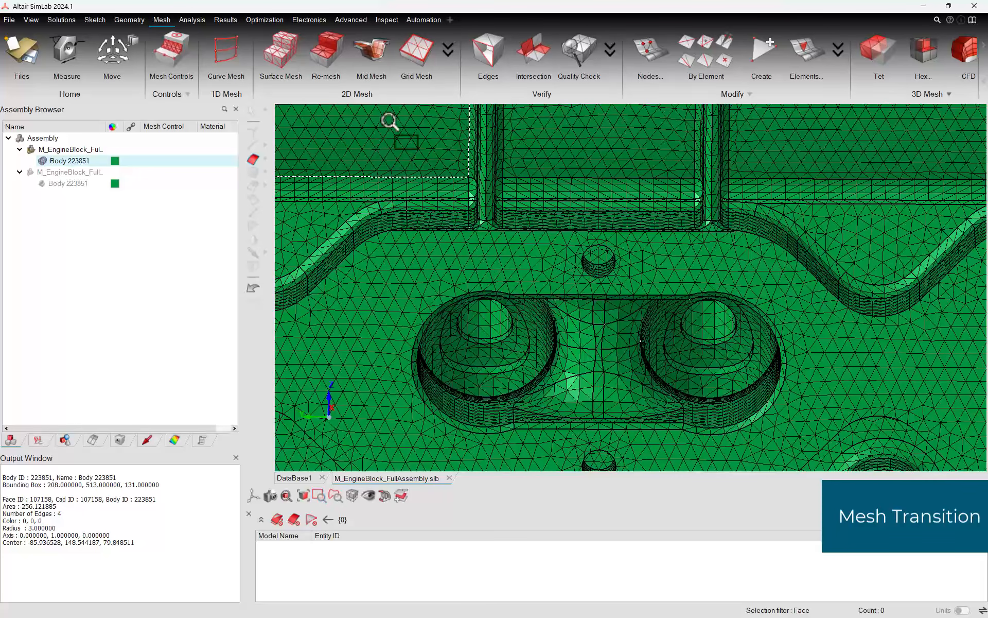
click(418, 52)
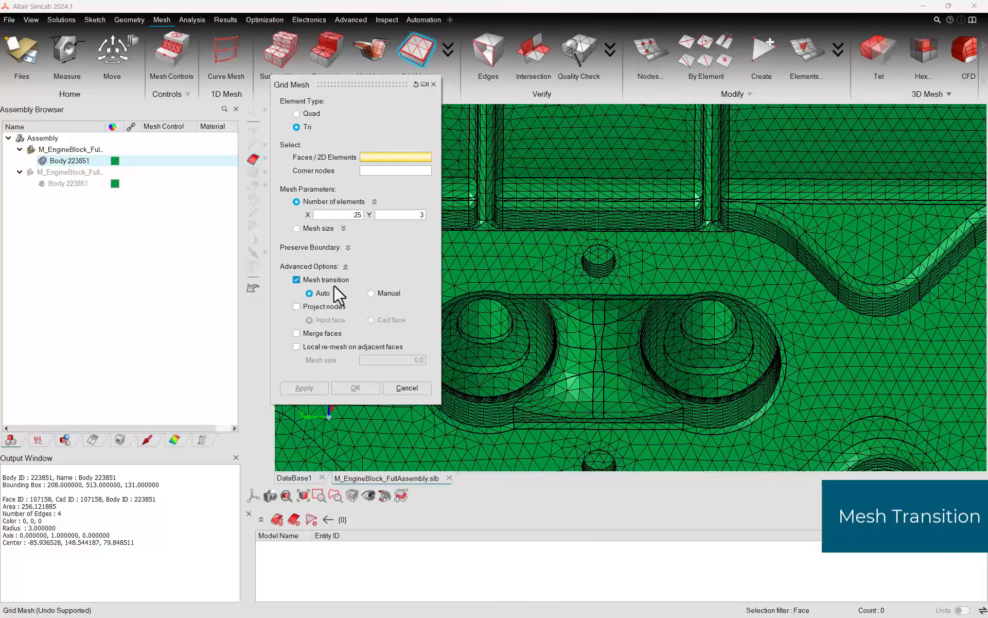
click(378, 294)
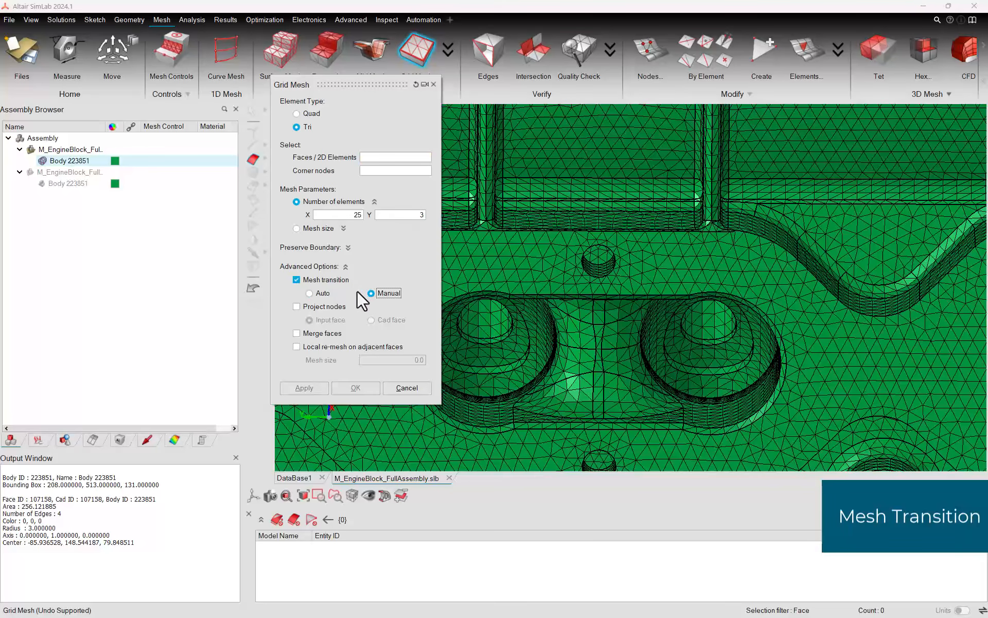
Step: Select the large rectangular panel face above the meshed strip and set its X1 and X2 edges to 27 elements each
right_drag(599, 273, 619, 369)
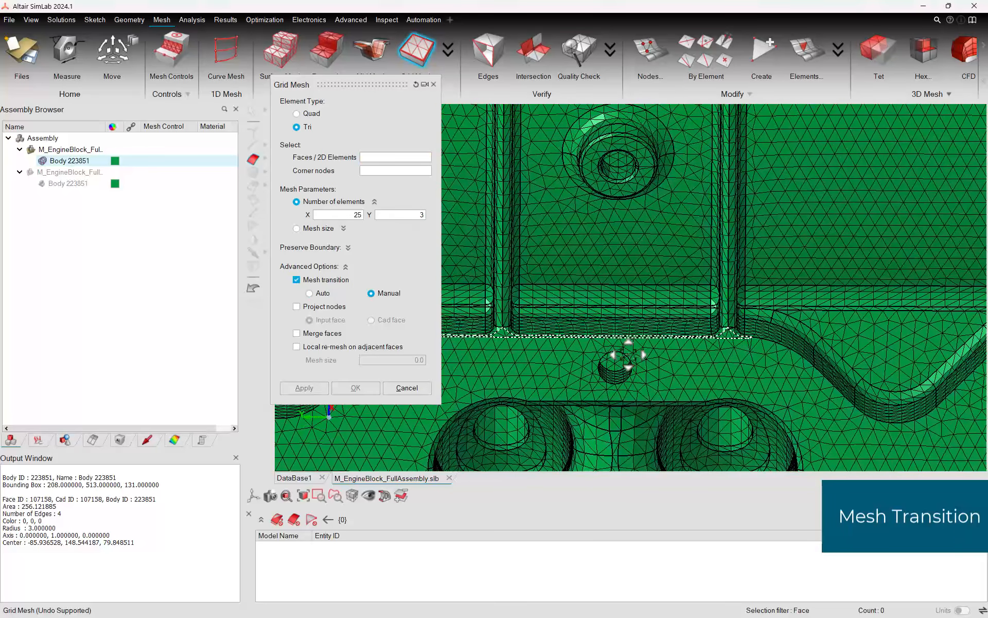
right_drag(646, 258, 560, 294)
right_drag(814, 315, 709, 316)
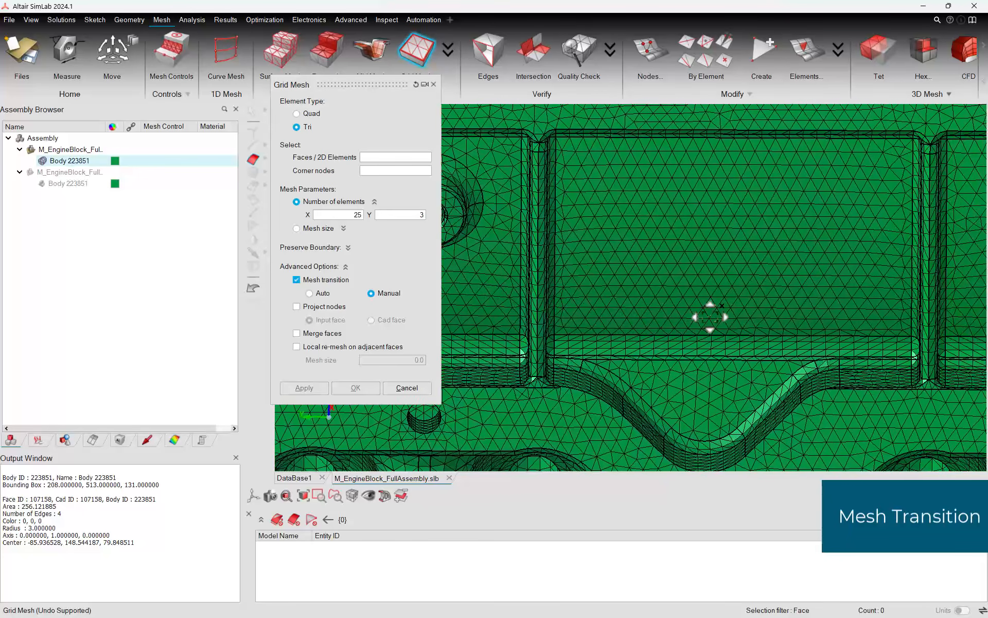
click(720, 296)
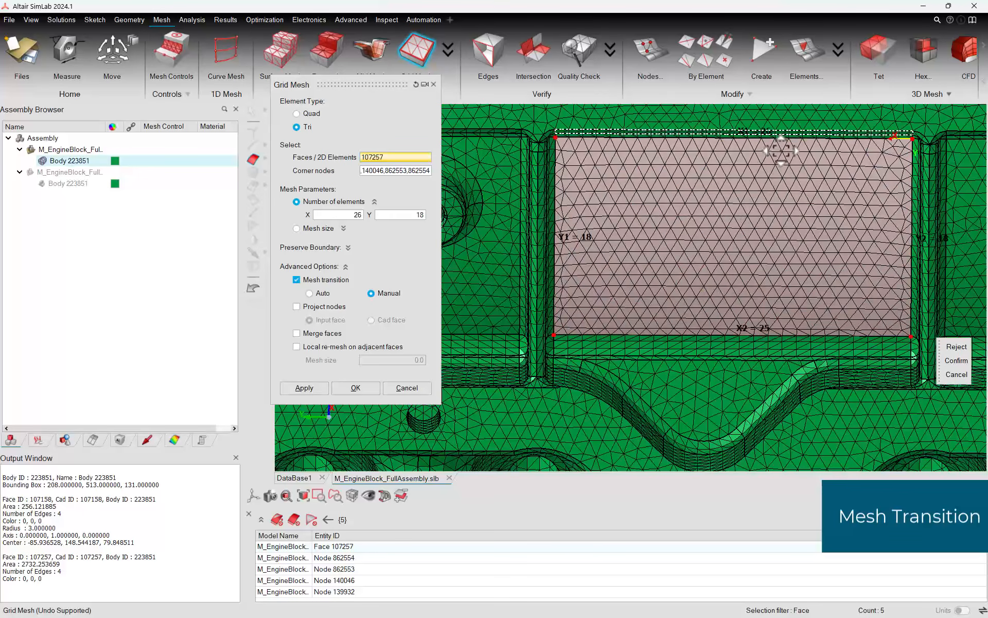
scroll(781, 151, up, 1)
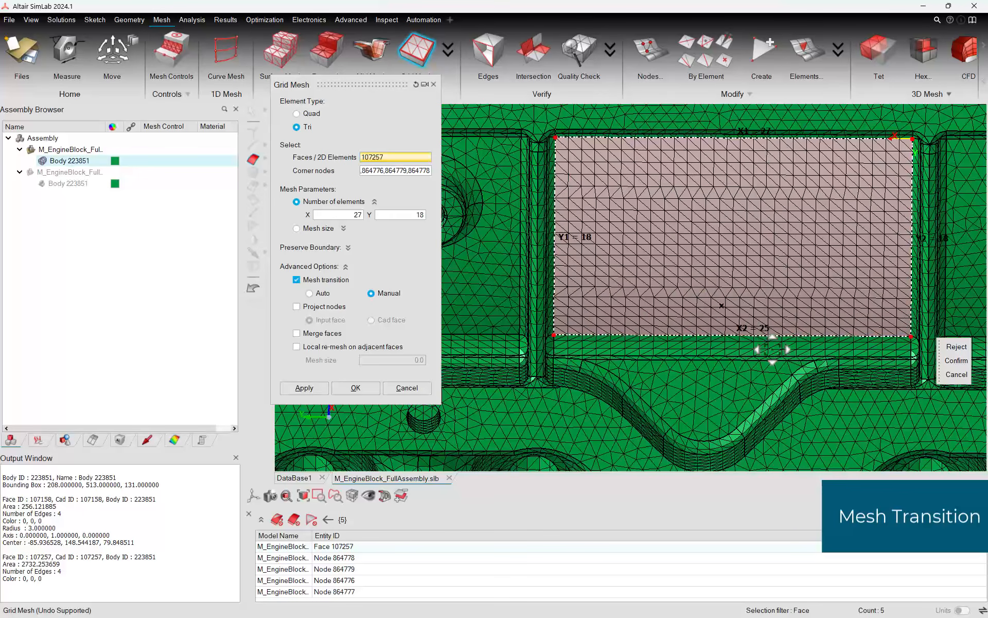
scroll(778, 345, up, 1)
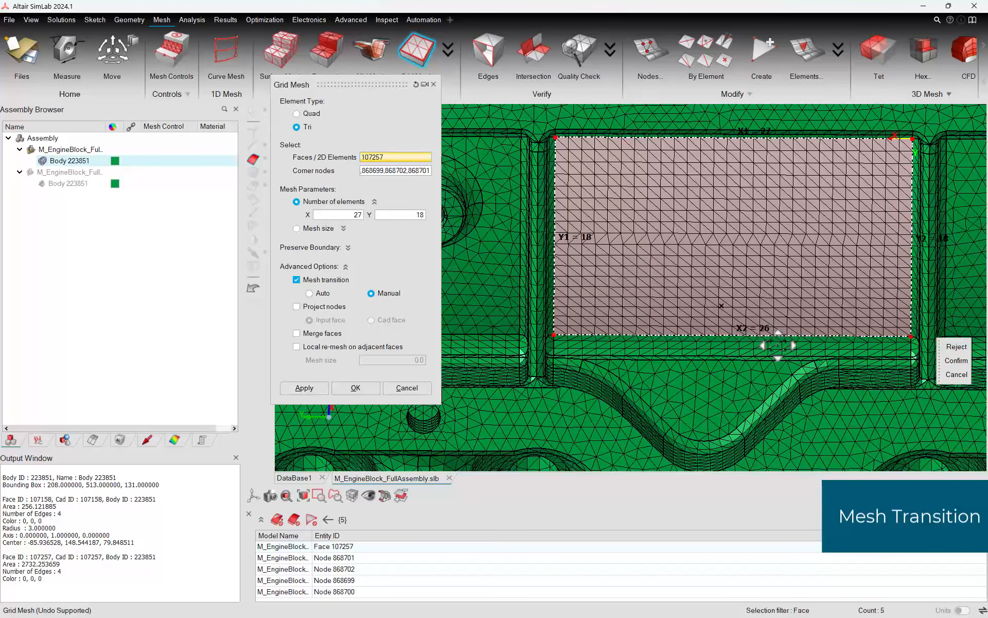
scroll(778, 345, up, 1)
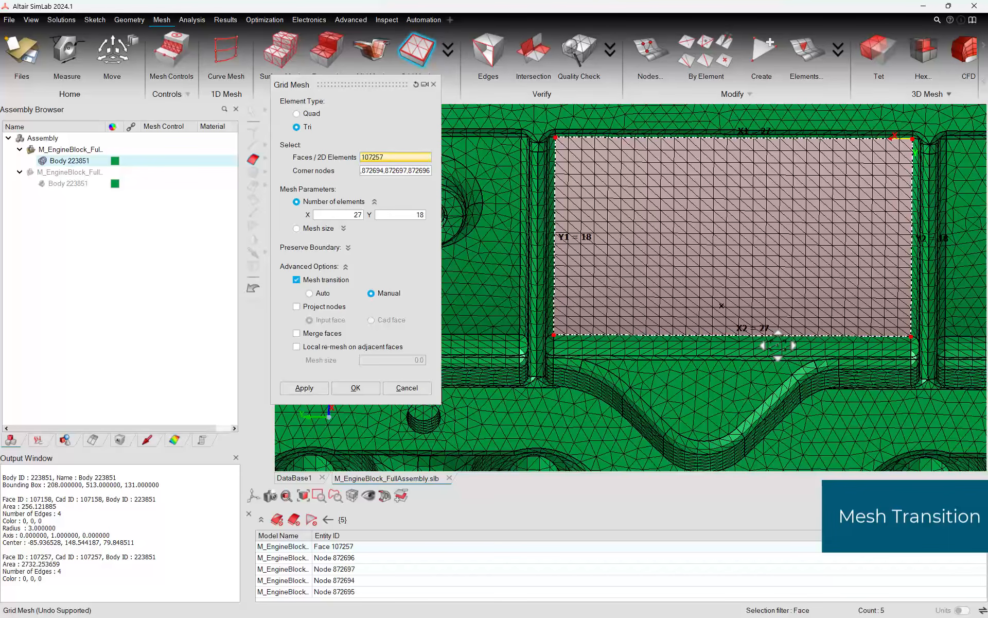
scroll(778, 345, down, 1)
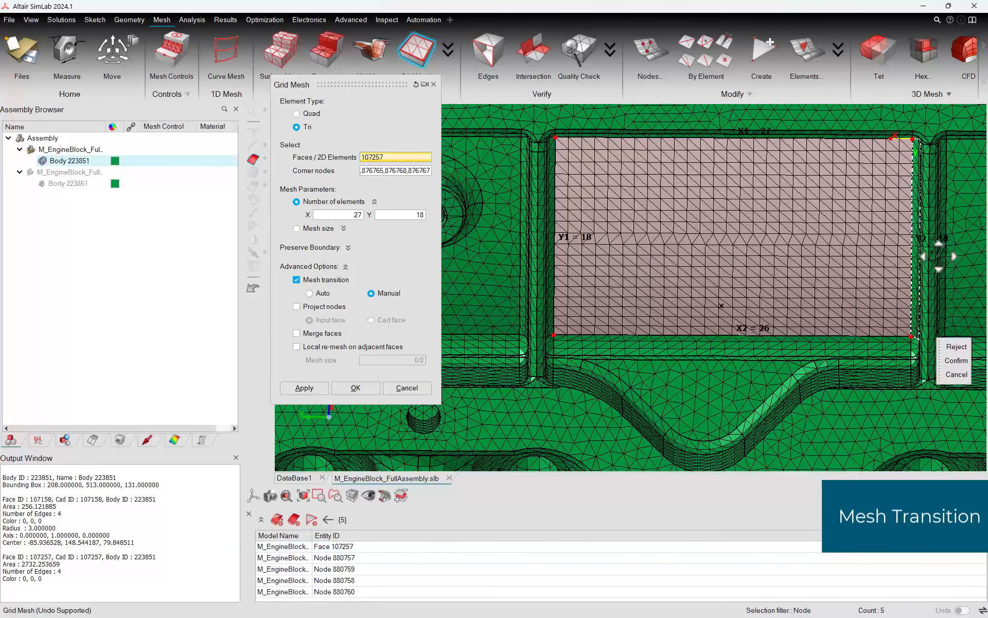
scroll(942, 259, up, 1)
Step: Set the panel face's Y2 edge to 19 elements and Y1 to 18, and create the transition grid mesh
scroll(605, 255, up, 1)
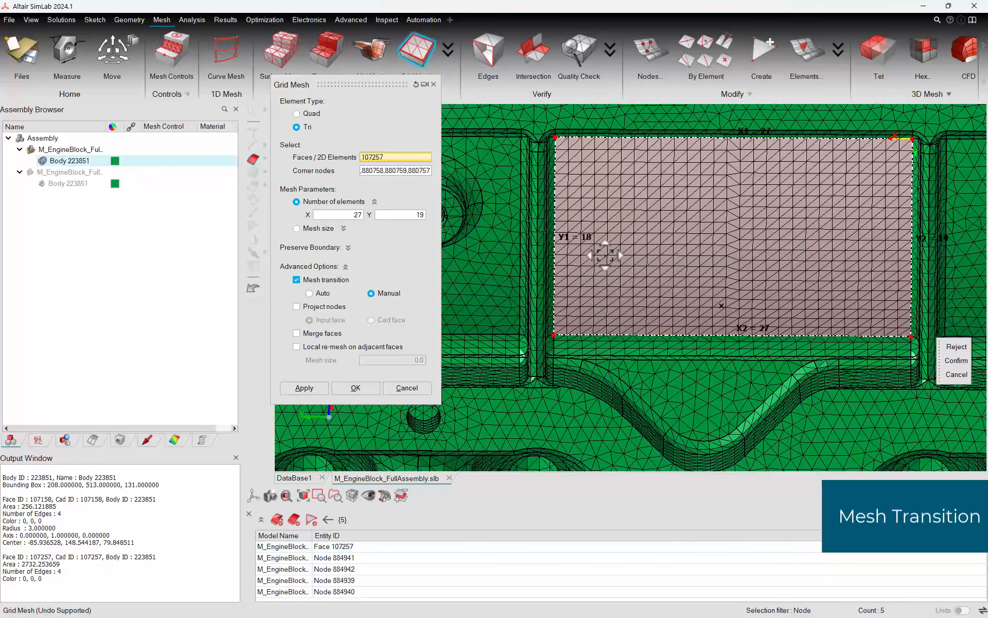
scroll(605, 255, down, 1)
scroll(606, 255, up, 1)
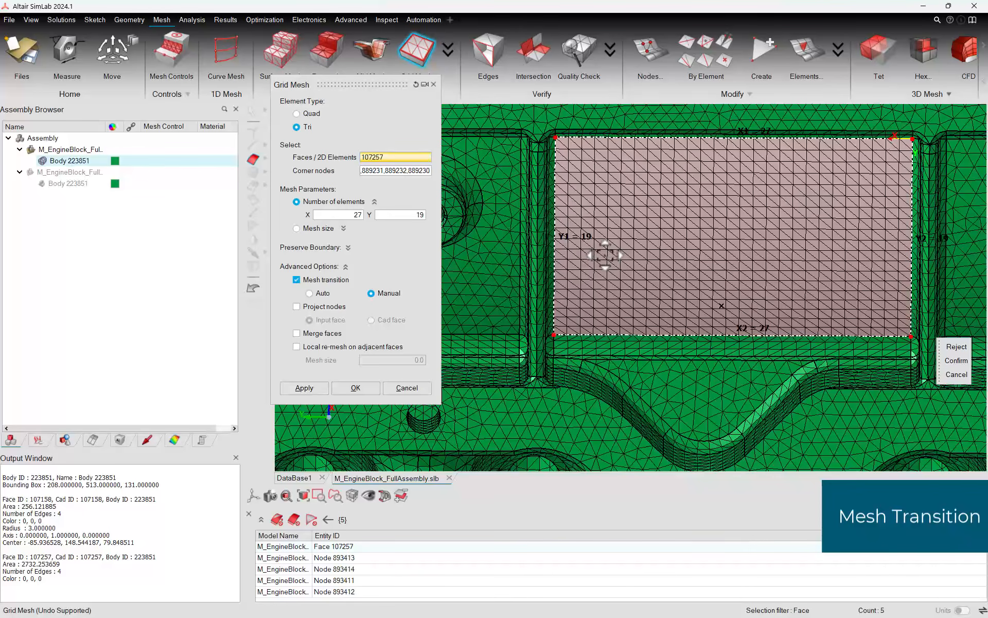
scroll(605, 255, down, 1)
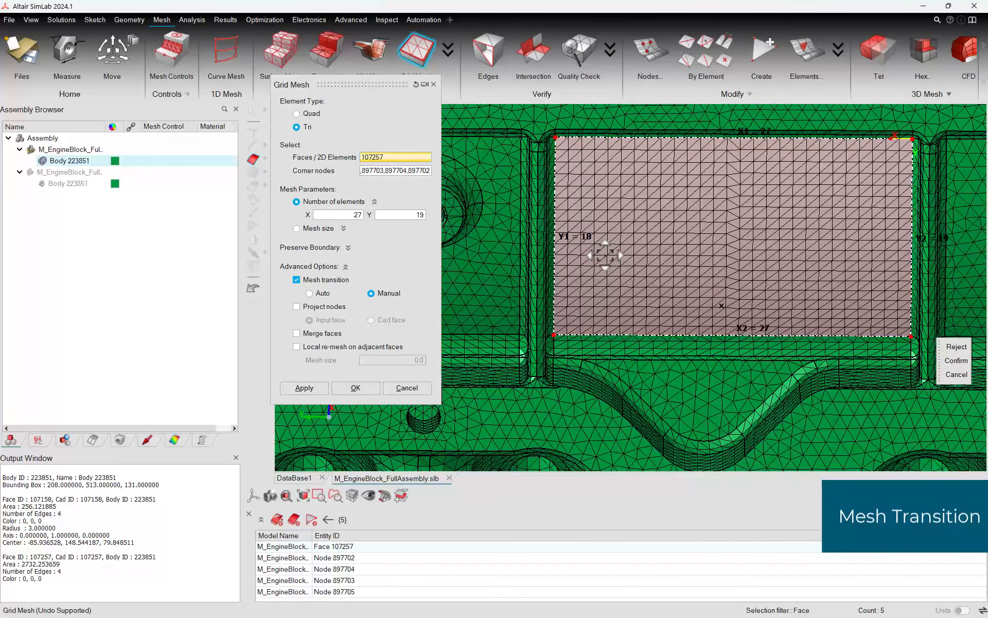
click(355, 387)
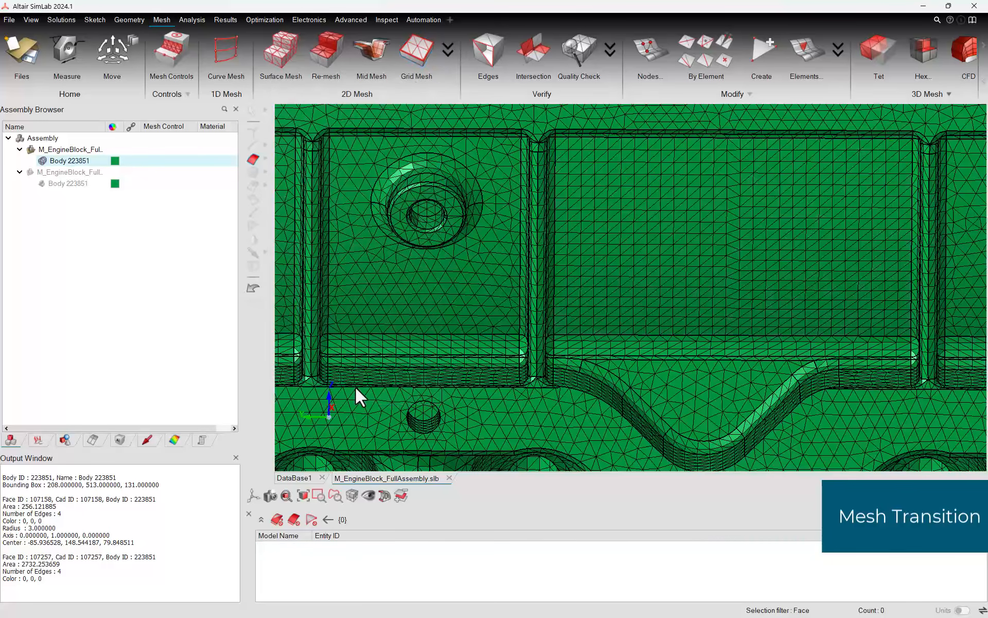
Step: Start a new Grid Mesh with Mesh transition disabled and Project nodes enabled
key(f)
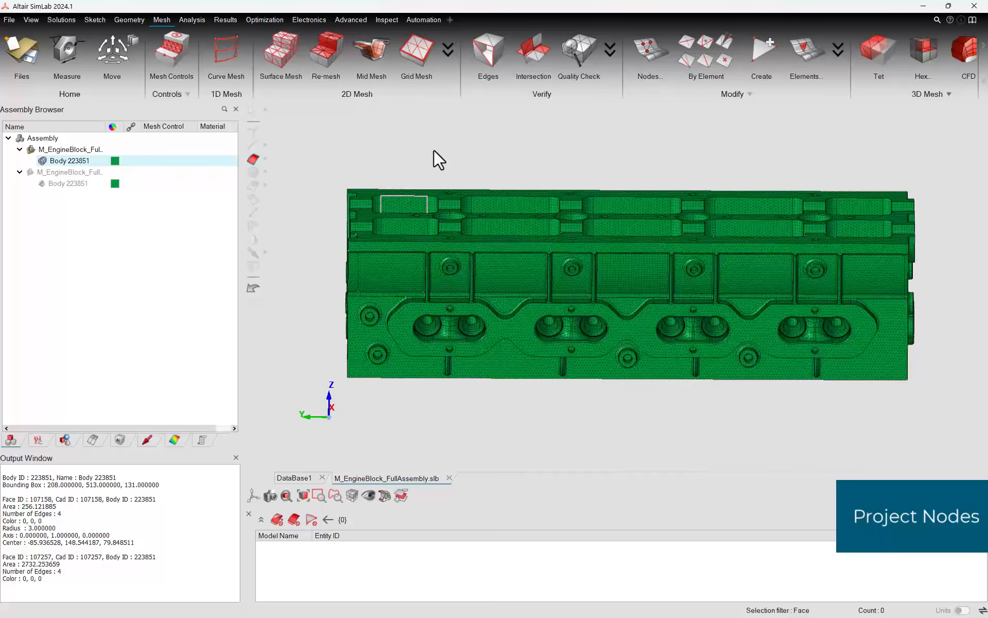
click(418, 52)
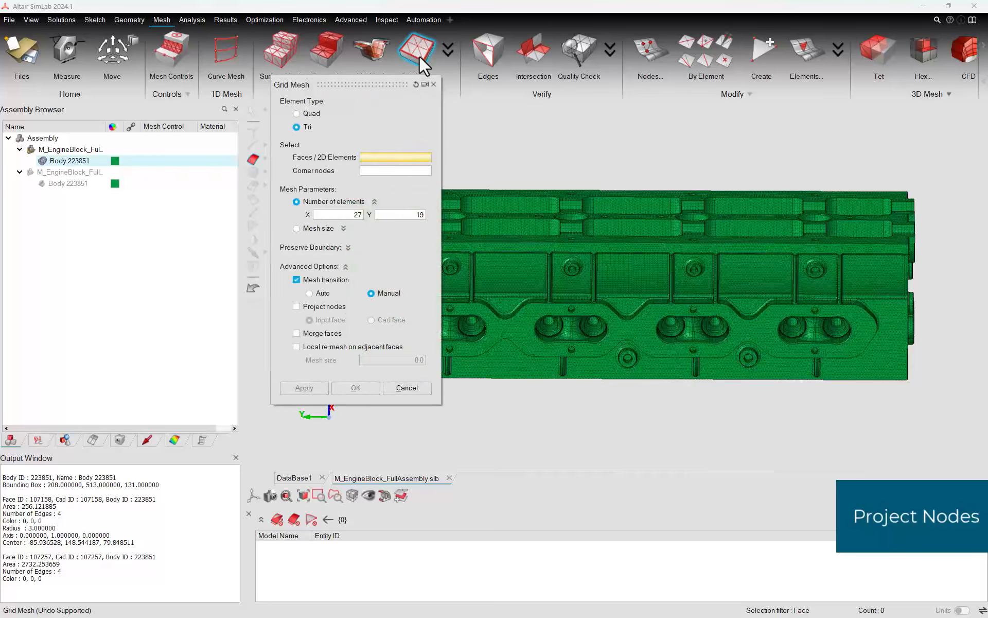
click(328, 280)
click(327, 306)
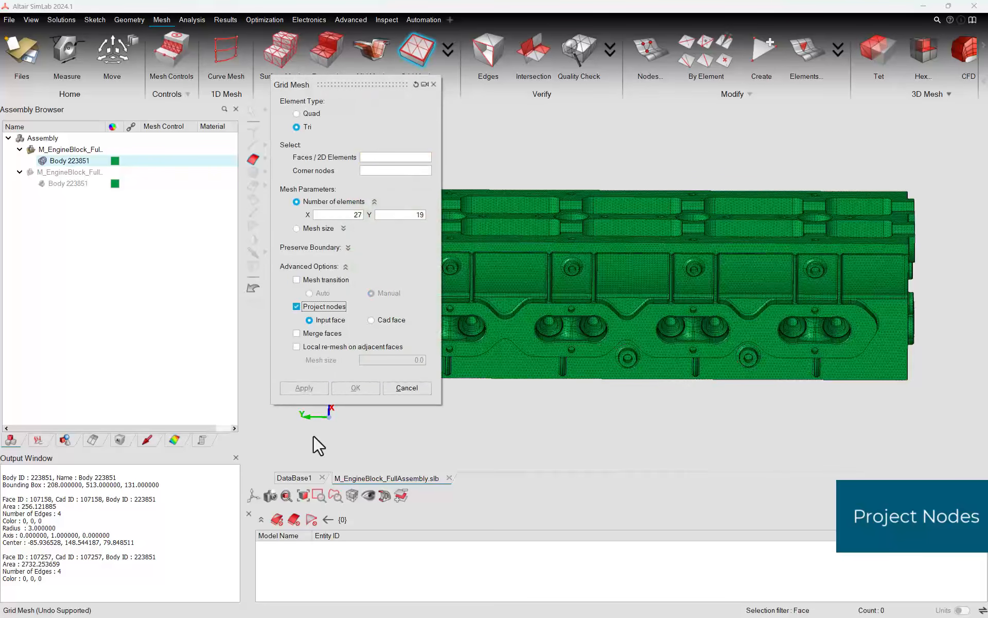
Step: Set the node projection target to Cad face for meshing a curved rectangular panel on the block's side
click(319, 495)
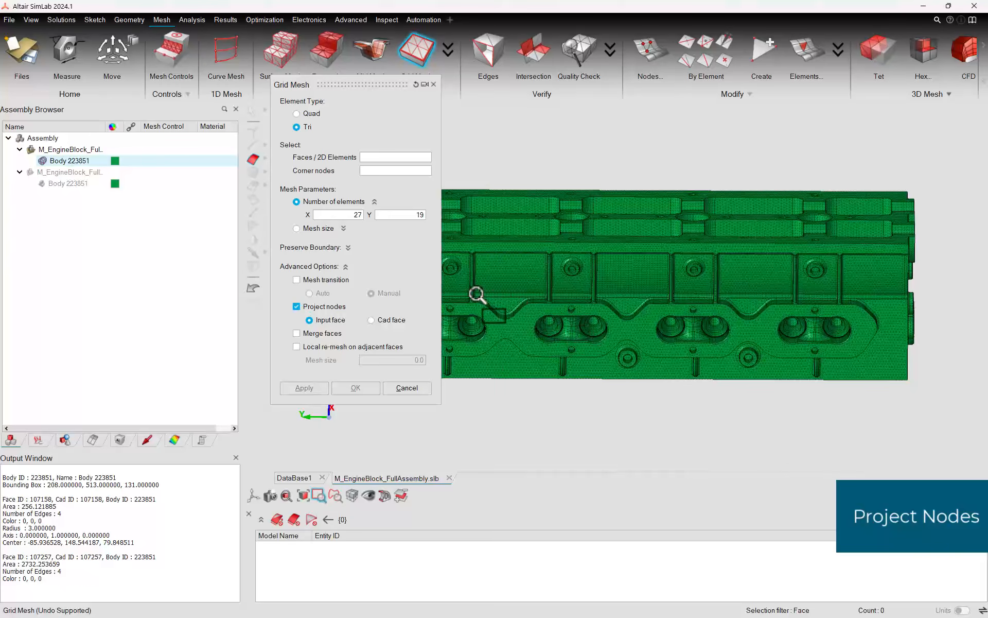
drag(466, 242, 579, 280)
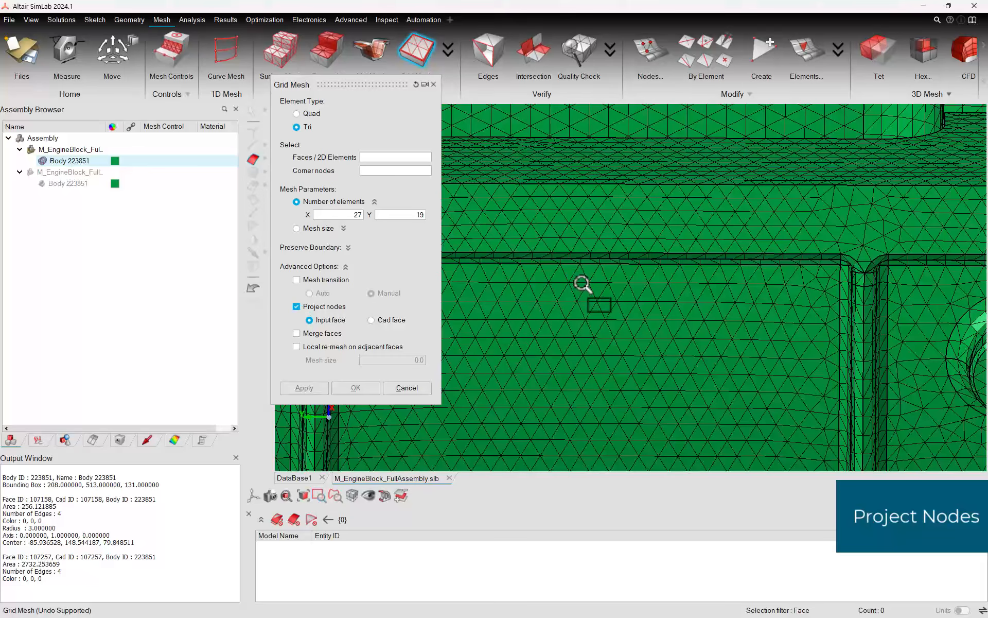
mouse_move(744, 342)
middle_down()
mouse_move(760, 357)
mouse_move(756, 329)
middle_up()
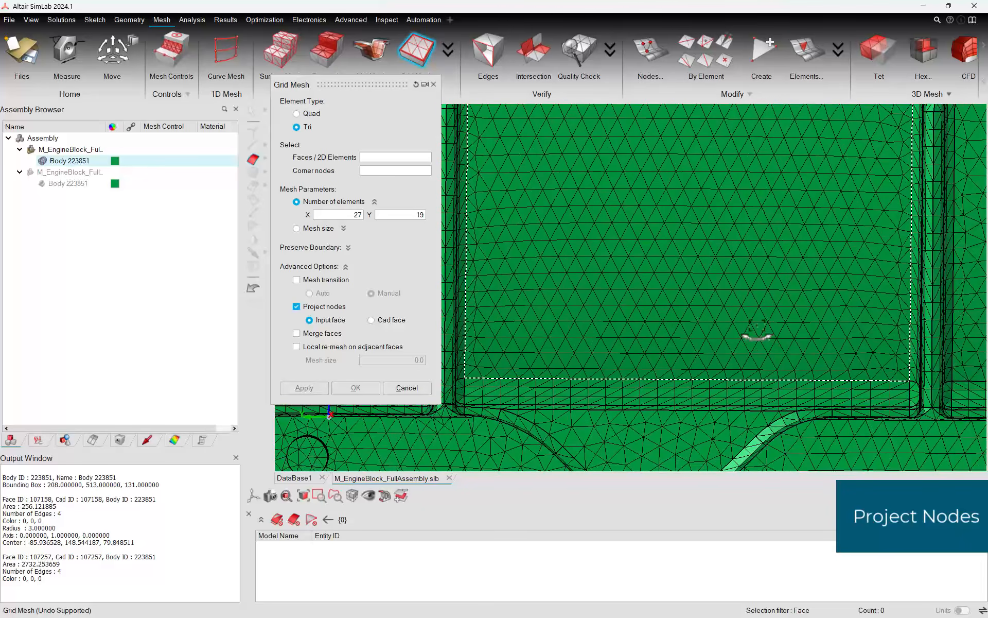
middle_drag(698, 216, 700, 348)
middle_drag(626, 202, 745, 359)
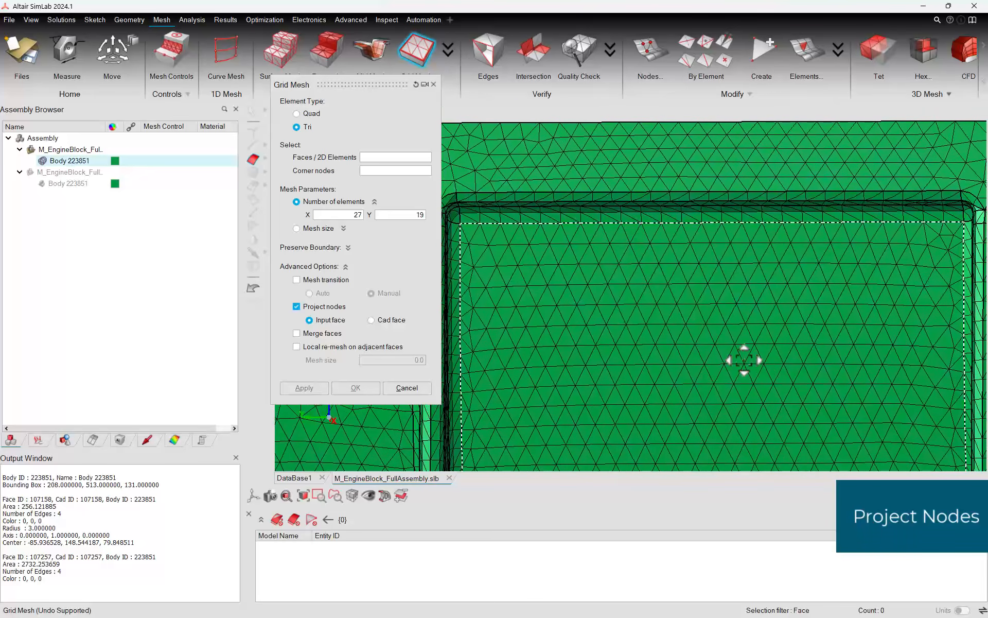
click(382, 320)
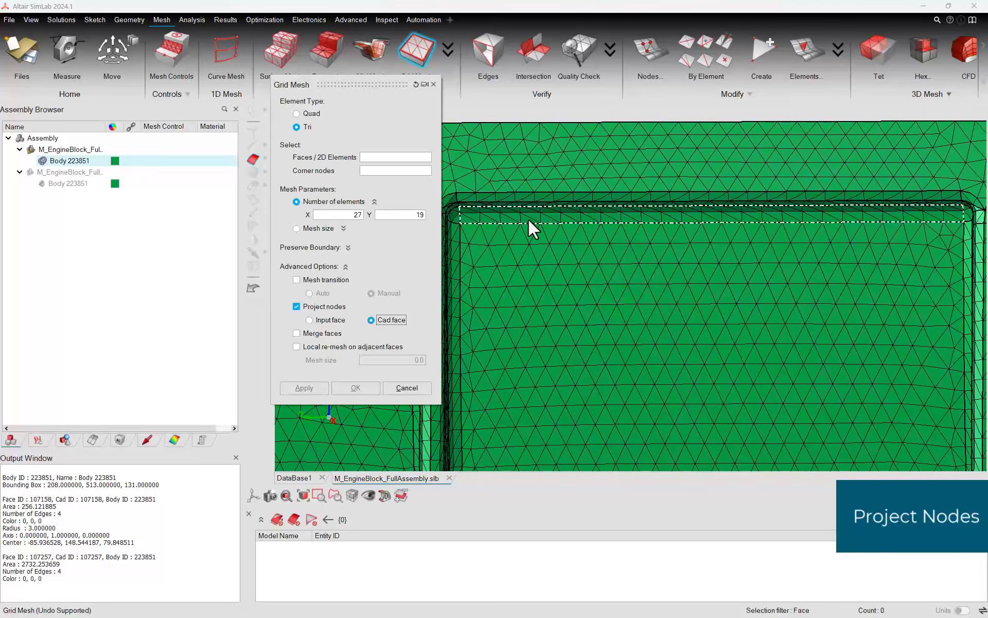
Step: Grid-mesh the narrow curved face along the panel's upper edge with 26 X and 3 Y elements, projecting nodes to the CAD face
click(548, 199)
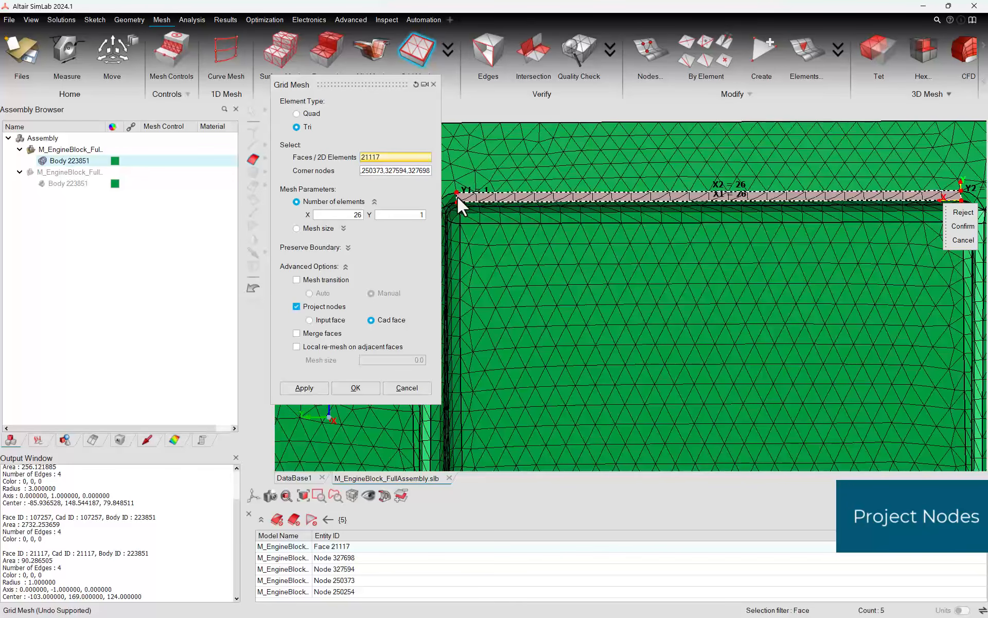
scroll(457, 196, up, 1)
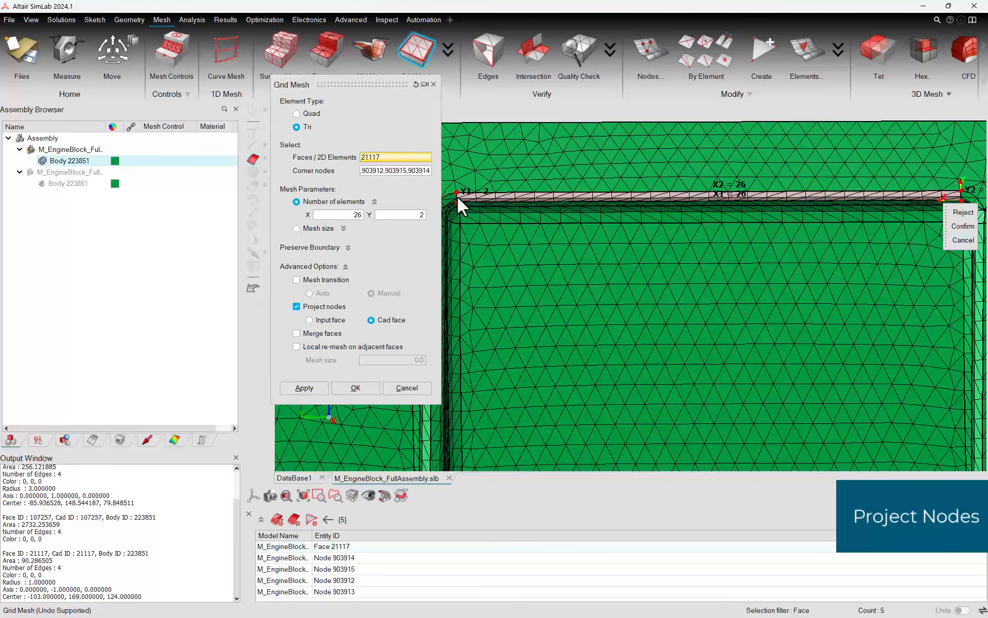
scroll(457, 196, up, 1)
scroll(669, 304, down, 1)
middle_drag(671, 308, 684, 302)
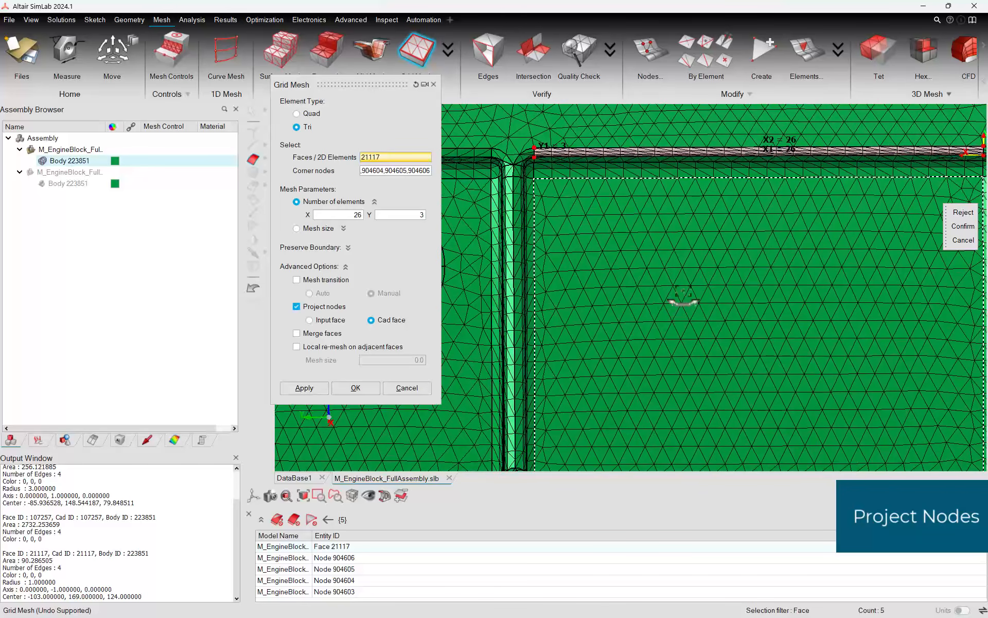
right_drag(684, 302, 672, 306)
middle_drag(673, 306, 812, 304)
scroll(615, 214, up, 2)
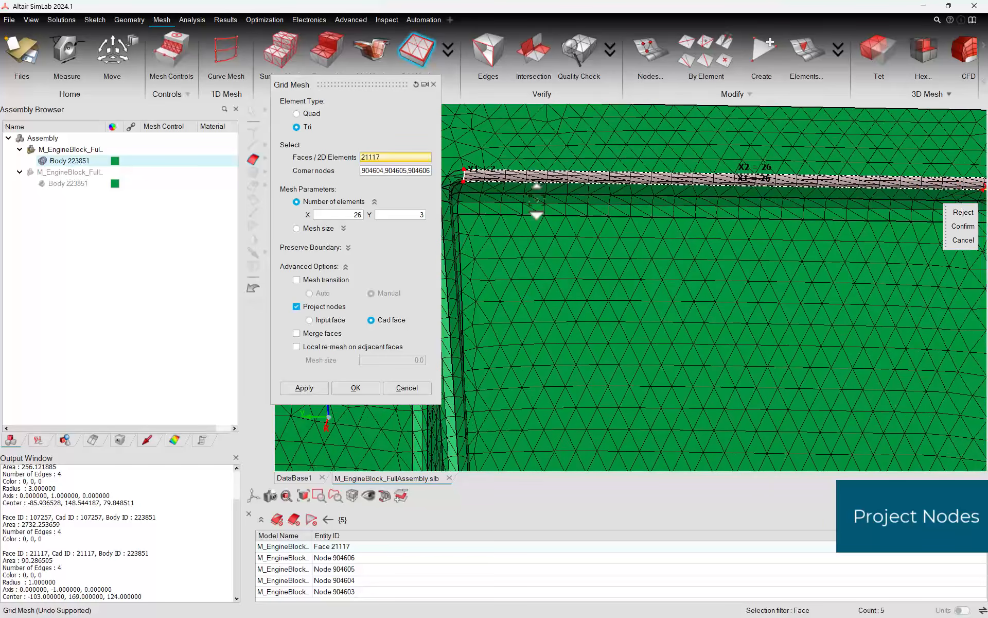
click(355, 388)
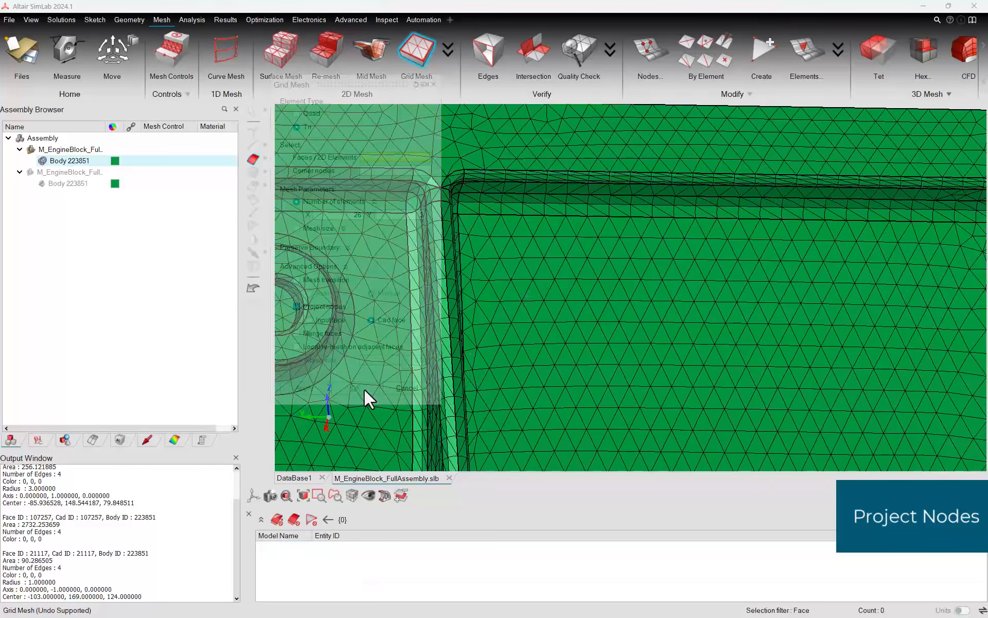
Step: Show the hidden duplicate of Body 223851 for comparison with the new mesh and hide it again
click(43, 183)
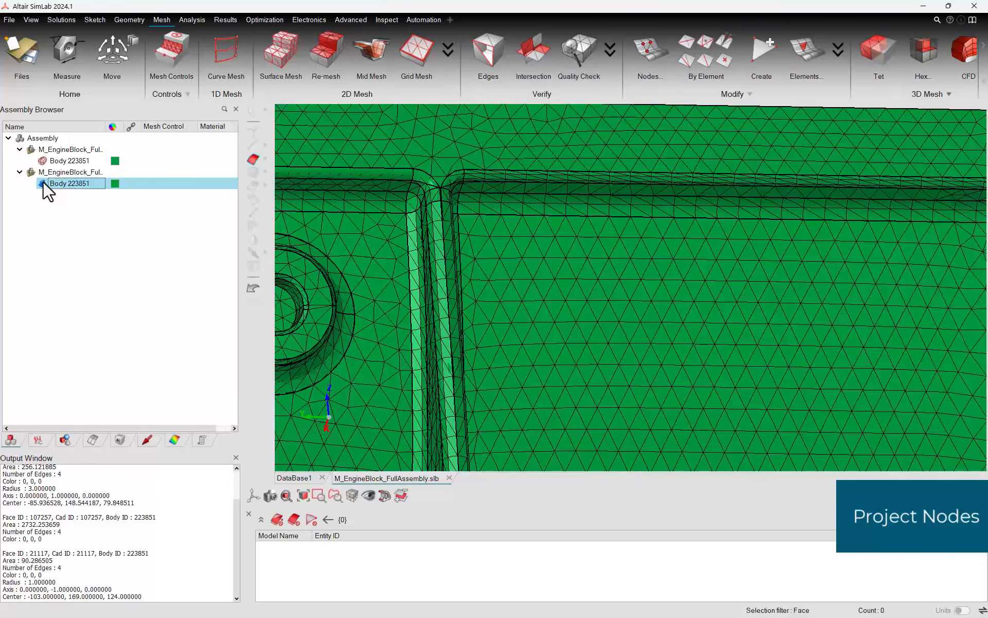
click(43, 182)
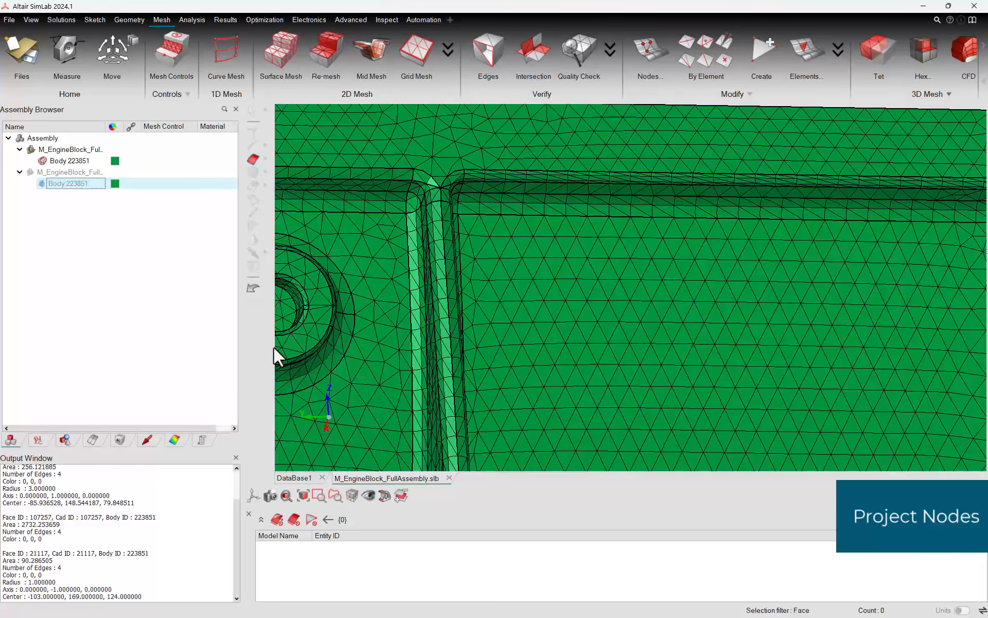
click(328, 418)
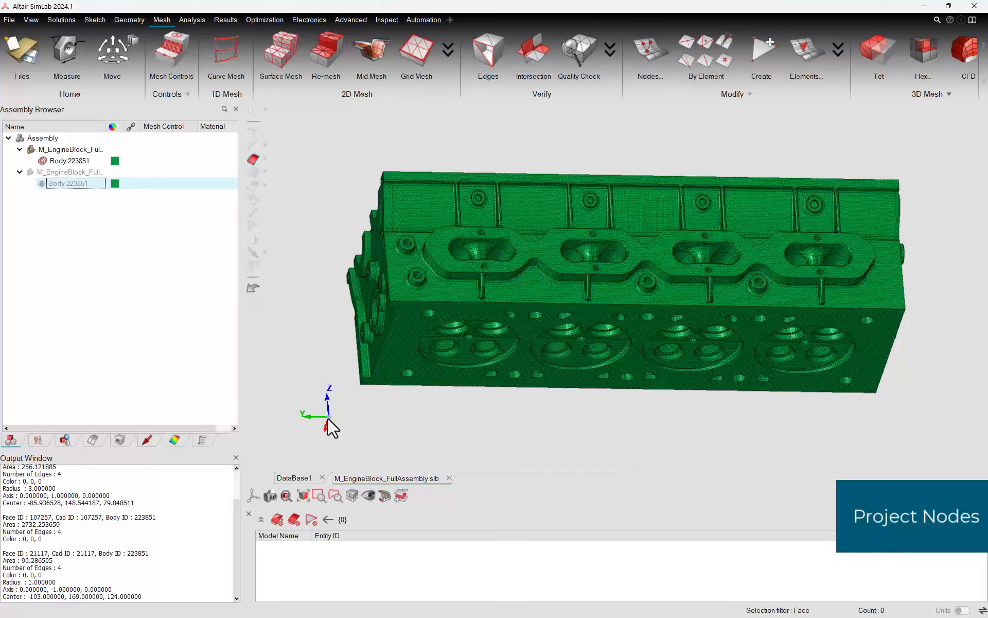
click(327, 417)
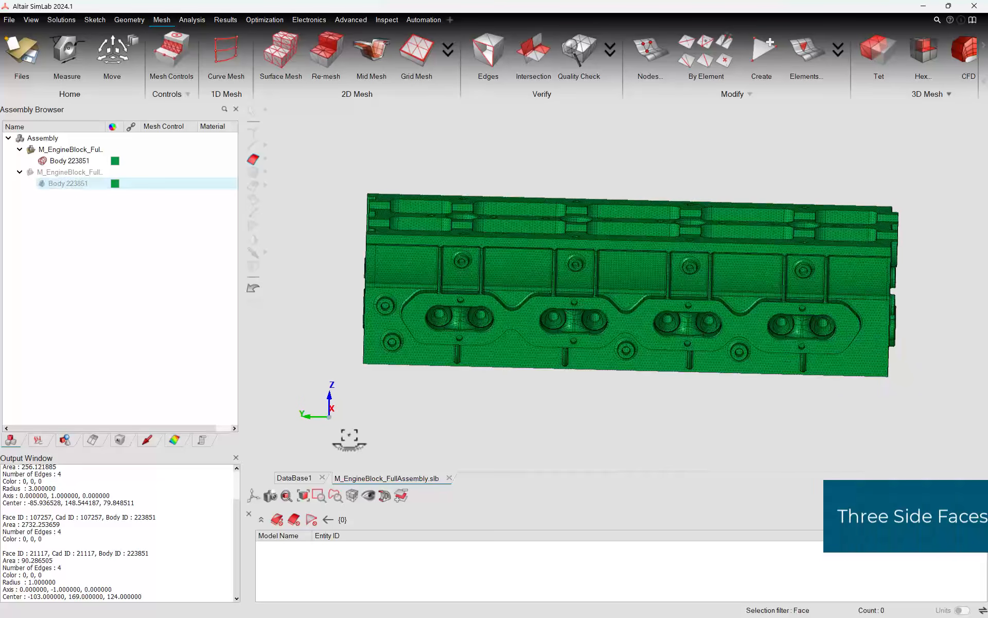
Step: Start a new Grid Mesh with Project nodes disabled
click(418, 50)
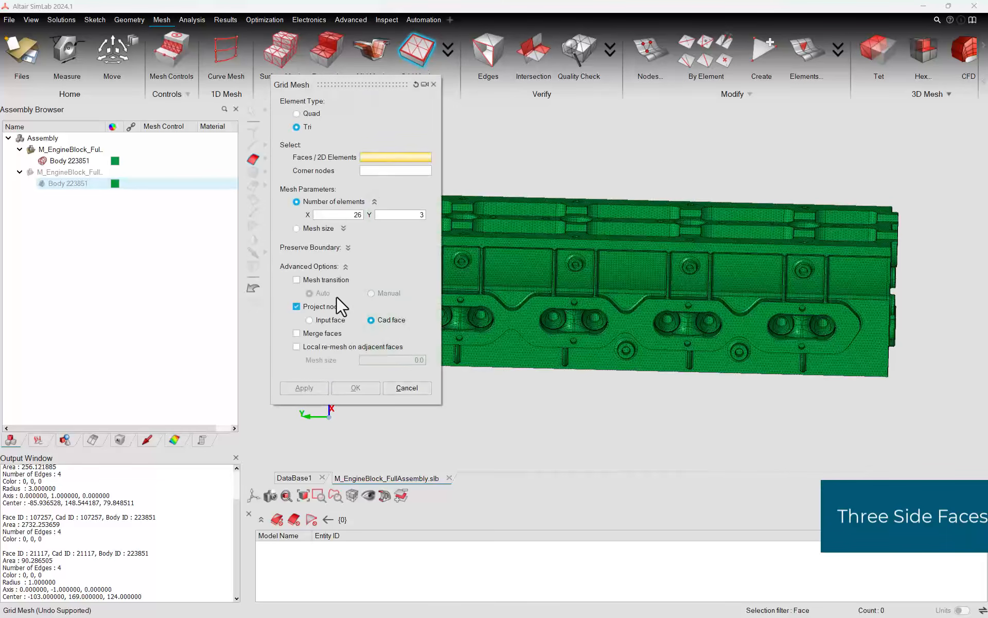
click(326, 308)
scroll(521, 320, up, 2)
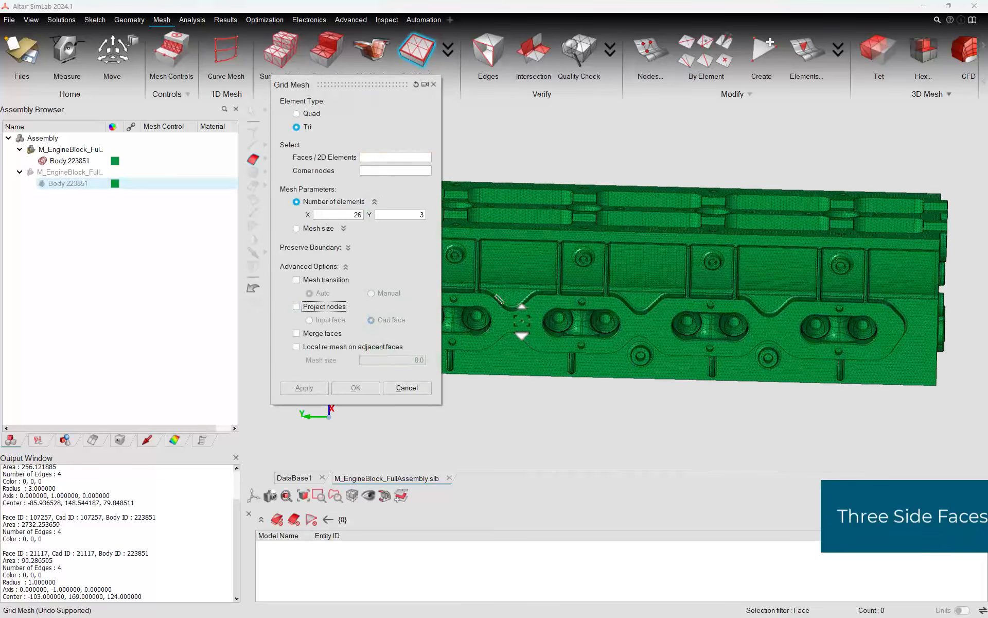
scroll(496, 296, up, 2)
scroll(361, 450, down, 2)
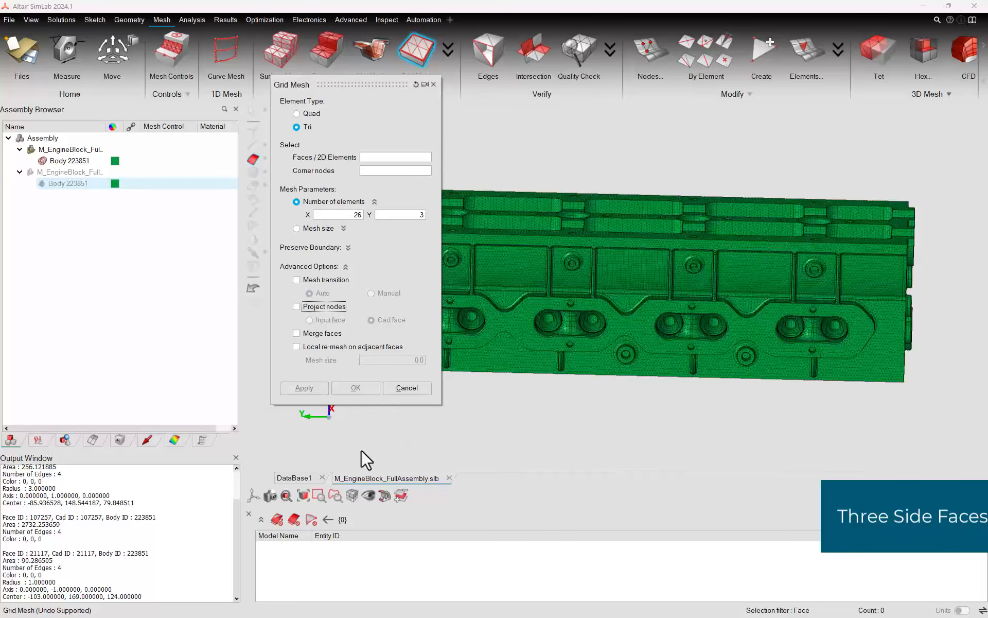
Step: Create a grid mesh on the small three-sided face at the panel's upper corner with 4 X and 3 Y elements
click(319, 498)
drag(466, 277, 538, 308)
middle_drag(647, 323, 546, 244)
scroll(734, 333, down, 2)
click(371, 159)
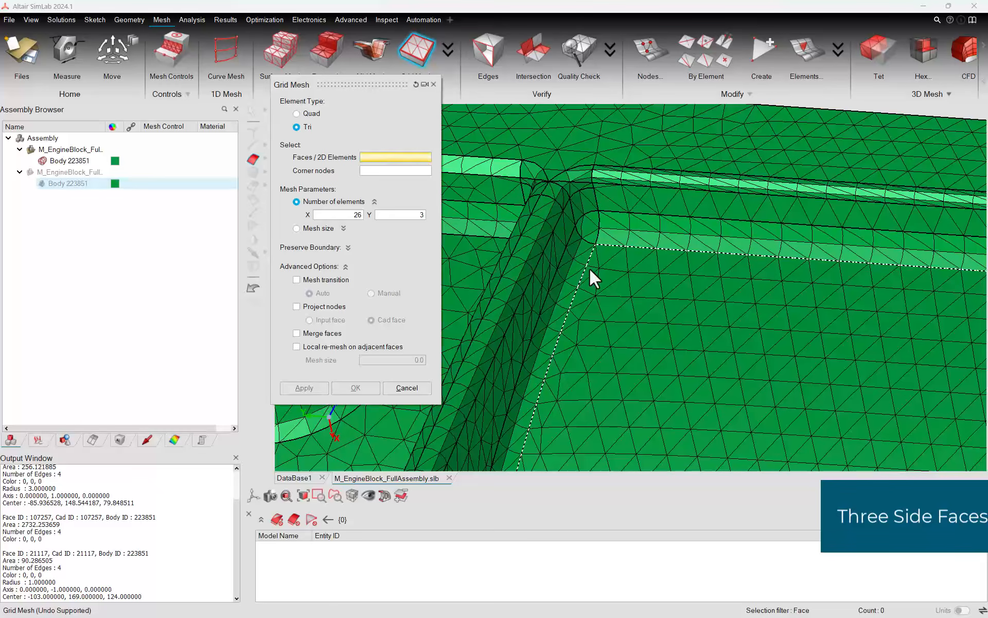
click(585, 236)
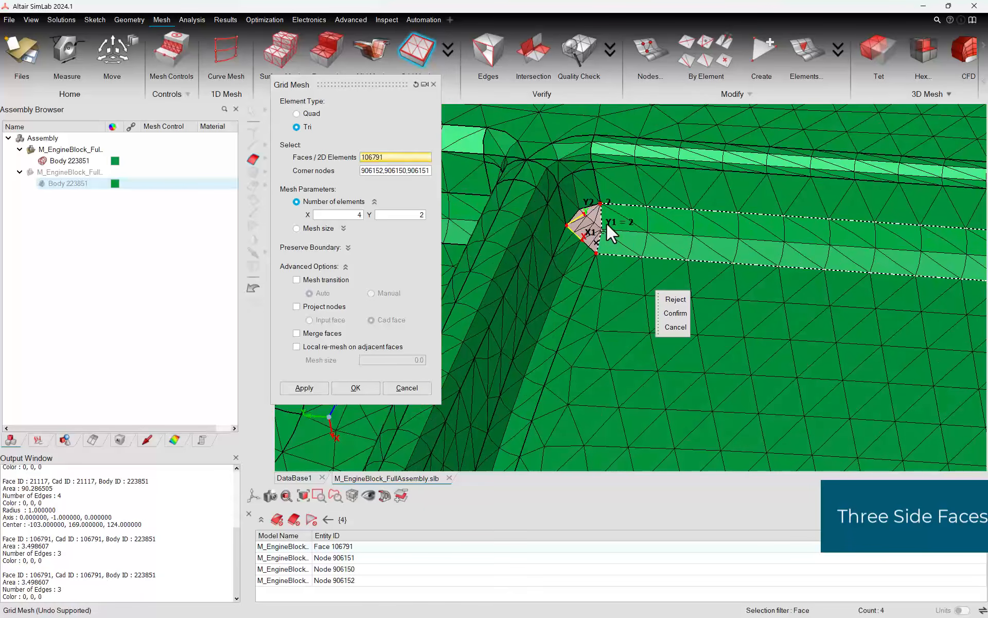
click(589, 206)
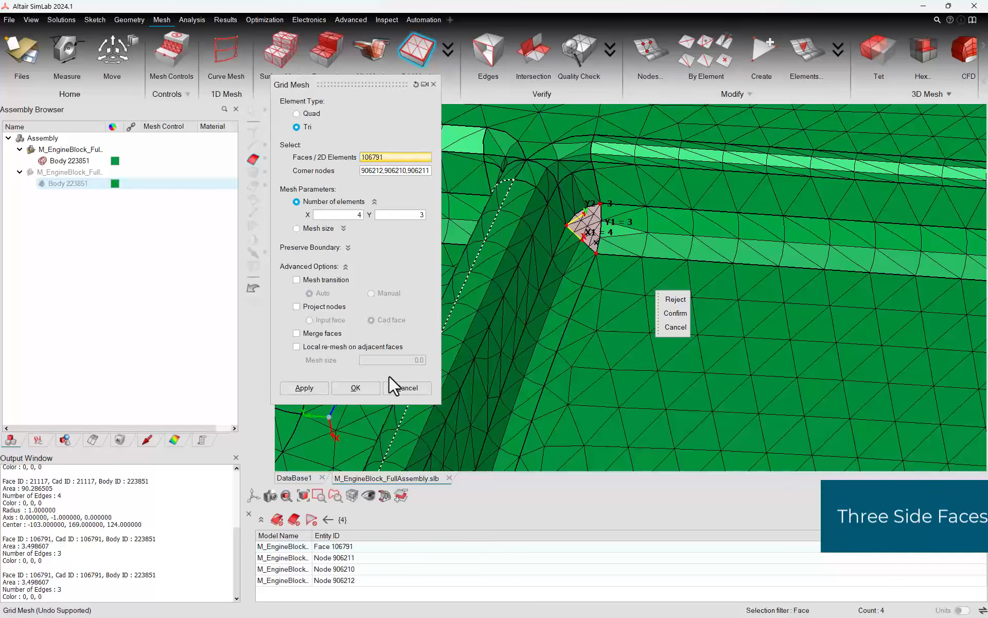
click(363, 387)
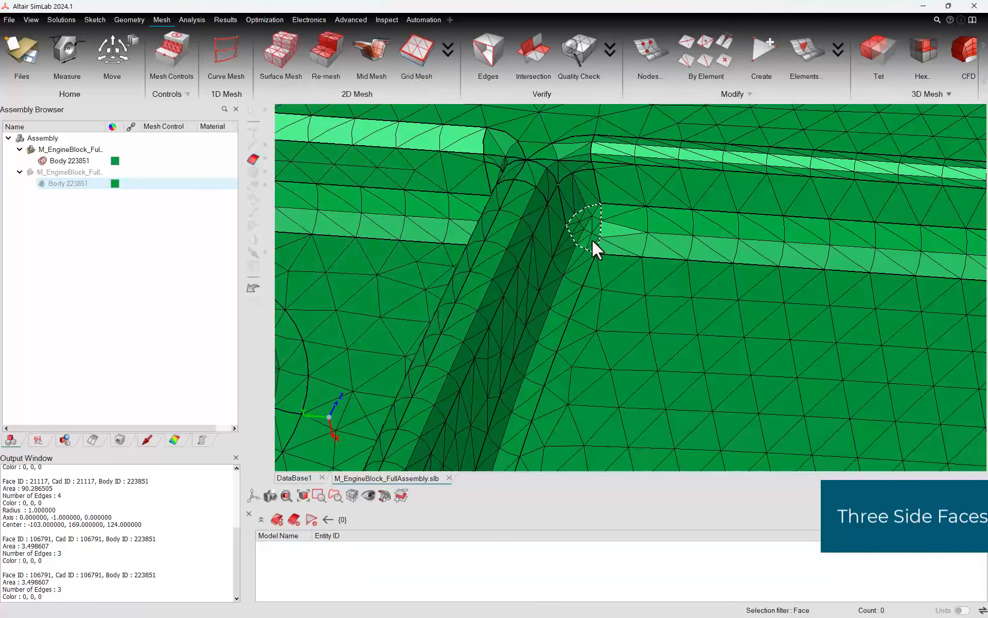
Step: Start a new Grid Mesh with Merge faces enabled
key(f)
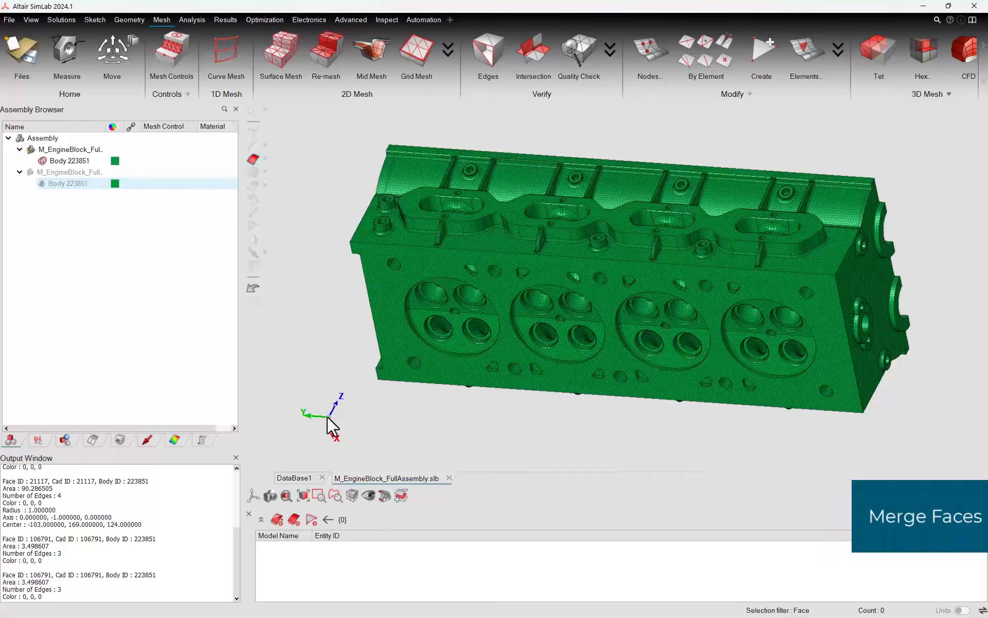
middle_drag(556, 412, 604, 413)
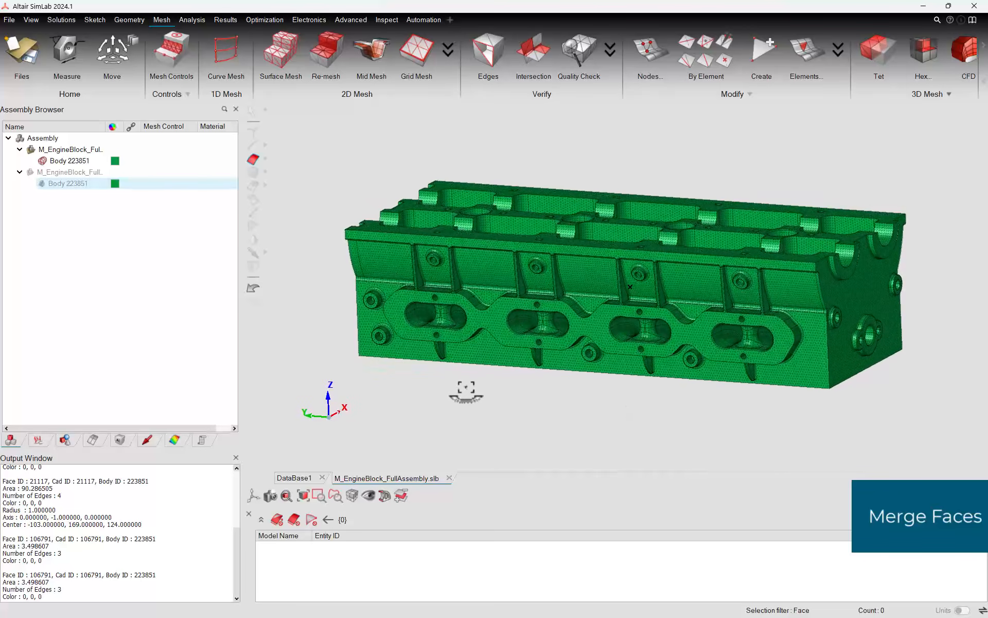
click(417, 51)
click(345, 267)
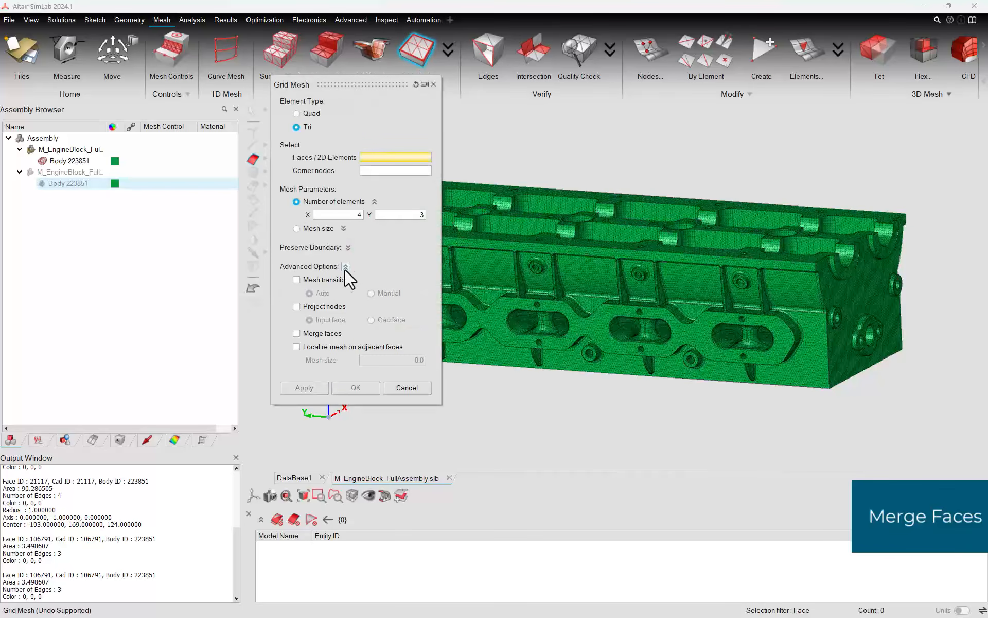
click(317, 334)
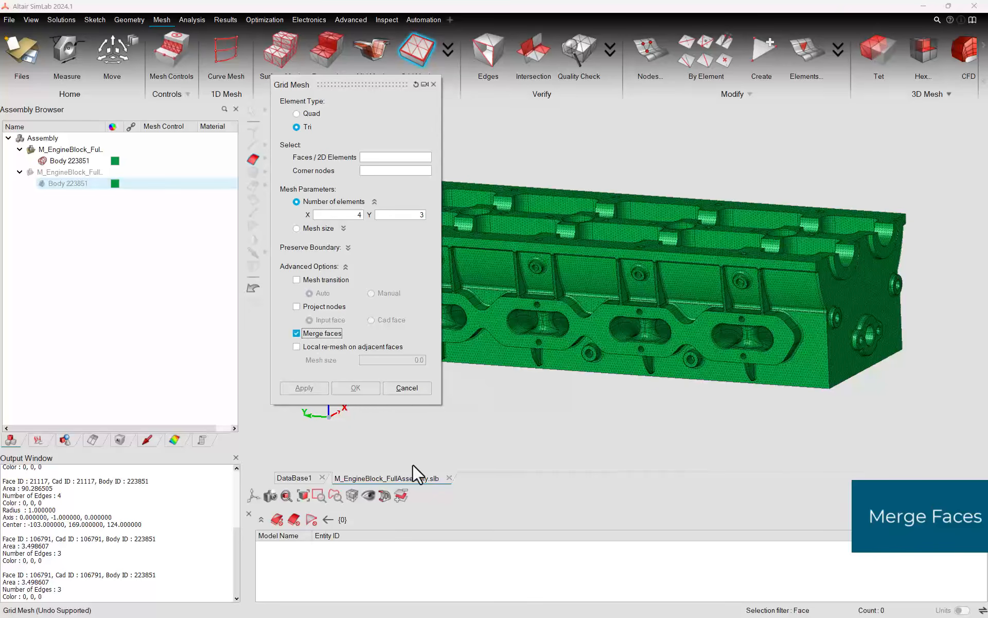
Step: Select the four adjoining fillet faces running along the rib's base and up its corner for the merged grid mesh
click(319, 495)
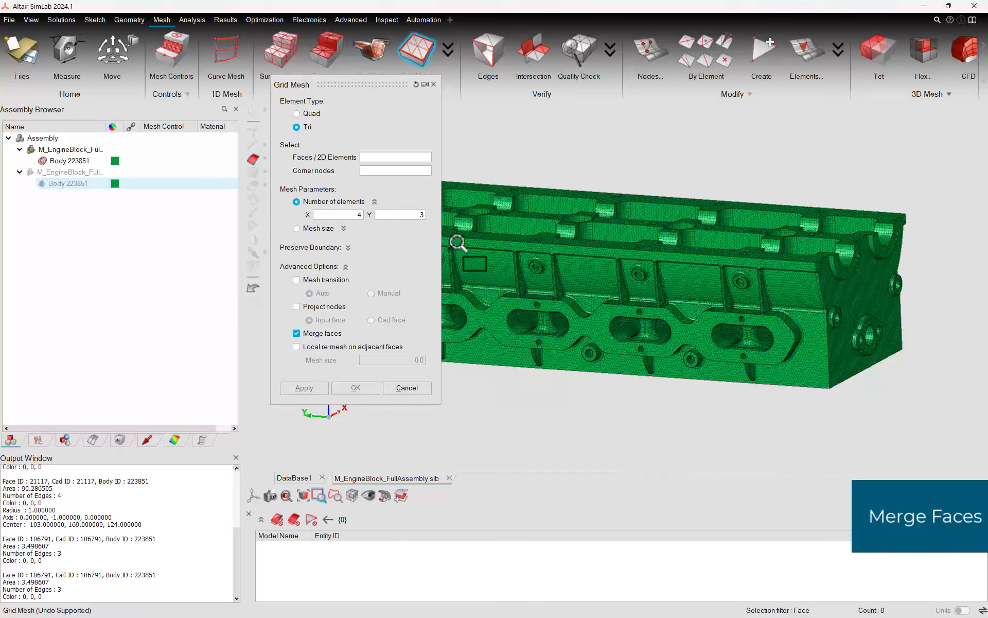
drag(448, 236, 624, 340)
middle_drag(569, 344, 693, 356)
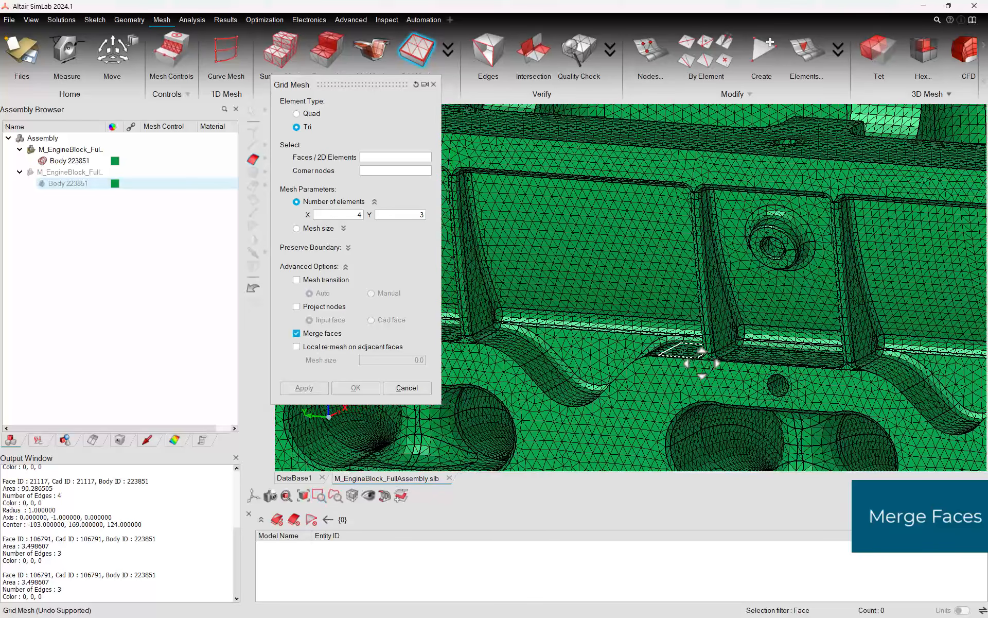
scroll(539, 347, up, 3)
scroll(585, 343, up, 5)
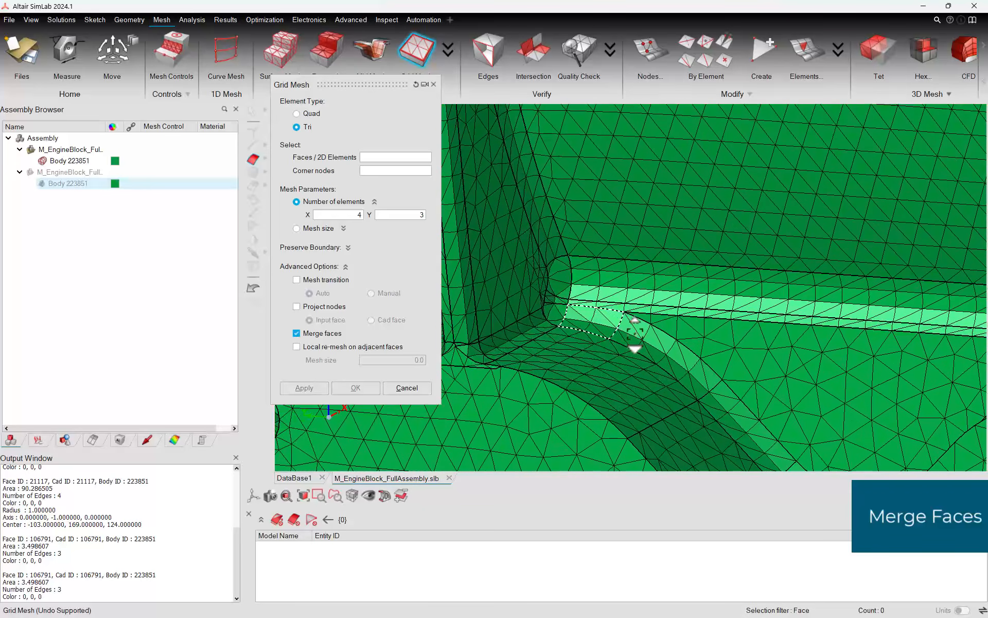
middle_drag(633, 346, 653, 321)
scroll(625, 316, up, 1)
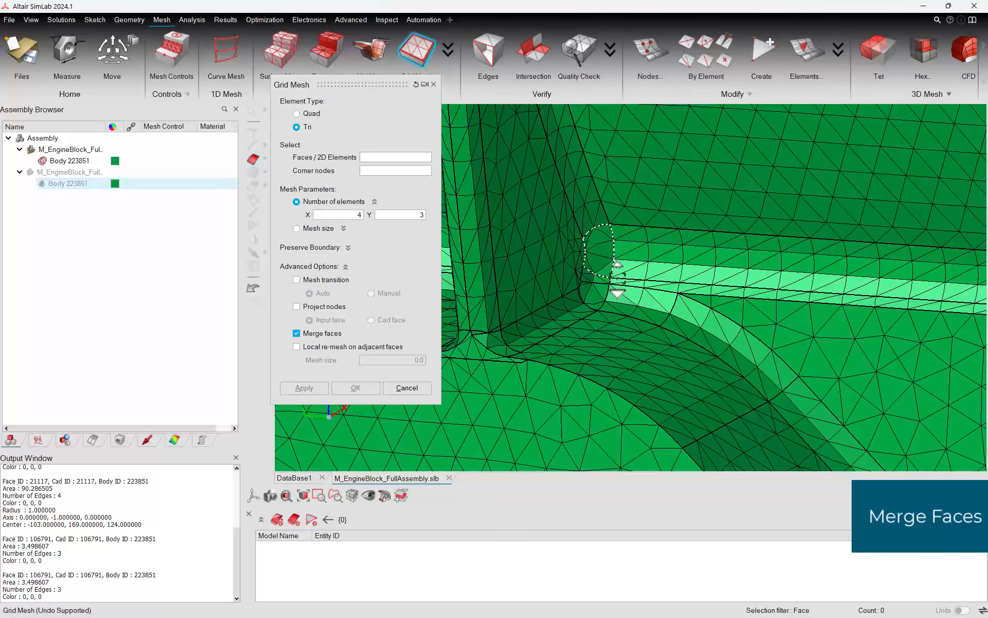
click(615, 276)
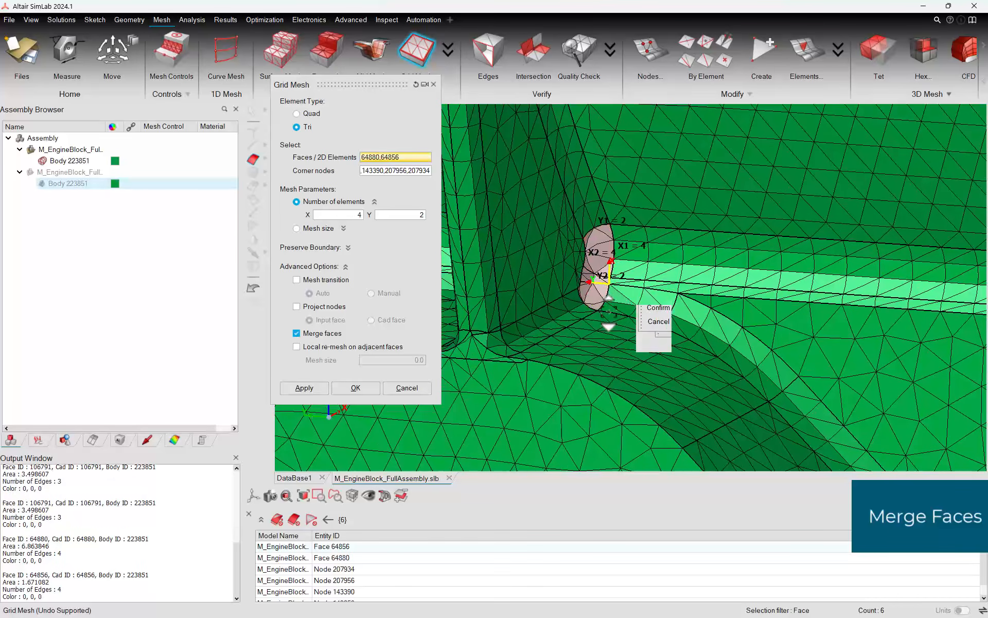
click(592, 329)
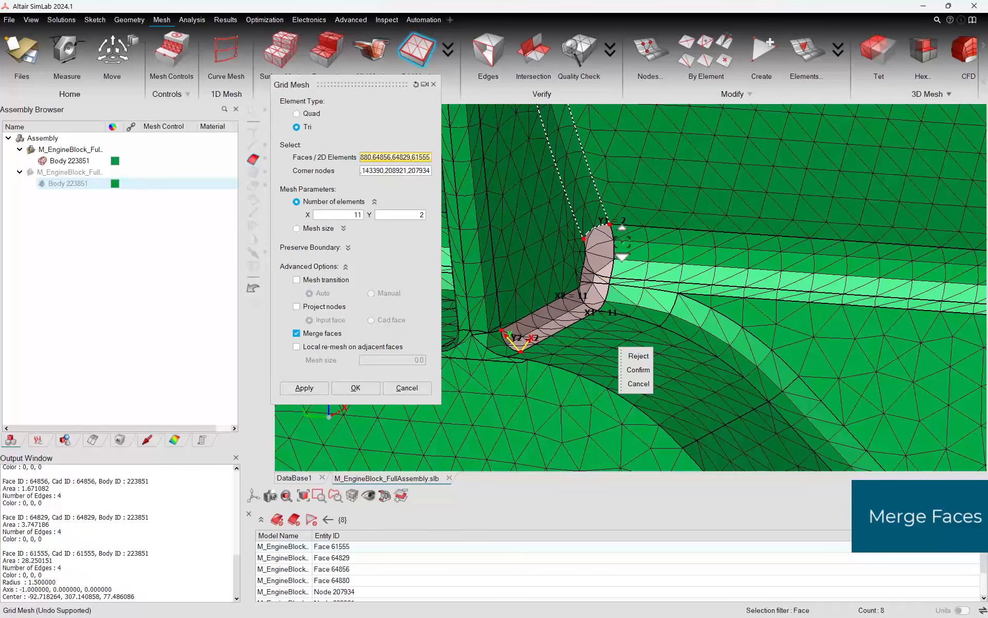
Step: Set the merged fillet strip's Y count to 3 elements and create its grid mesh
scroll(622, 242, up, 1)
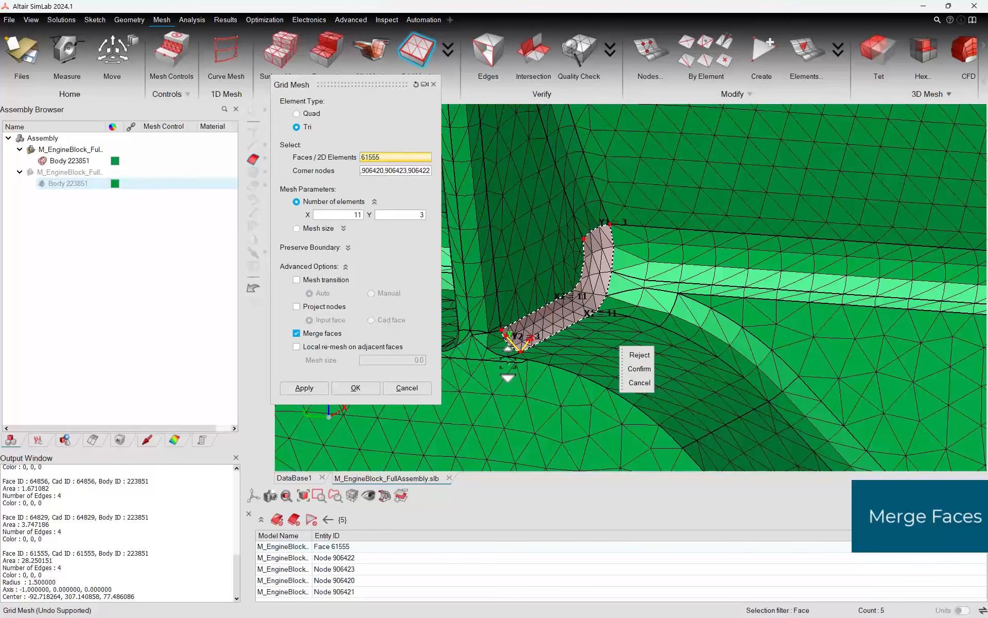
click(365, 391)
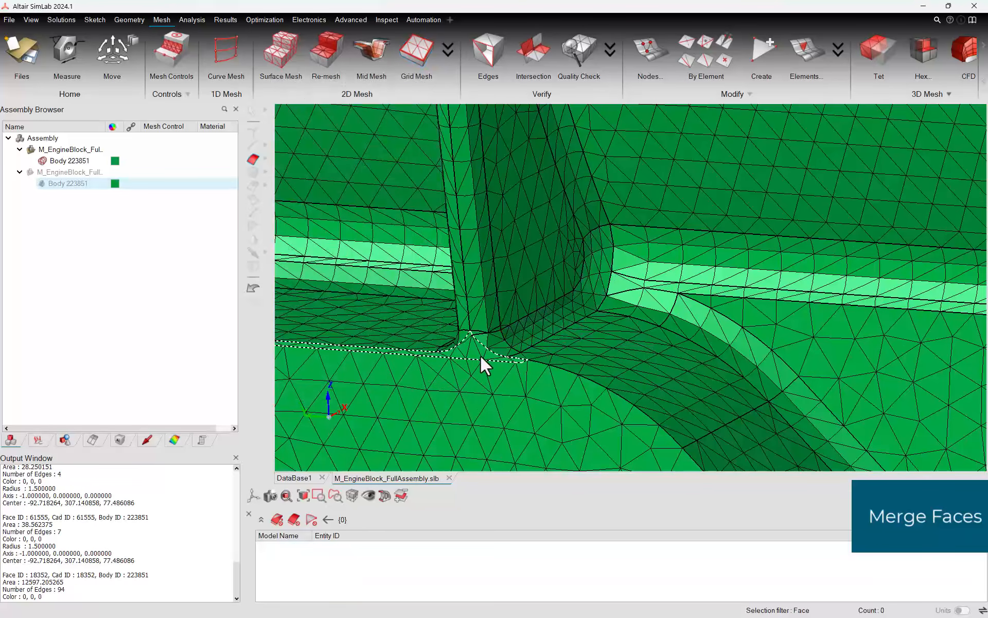
click(533, 322)
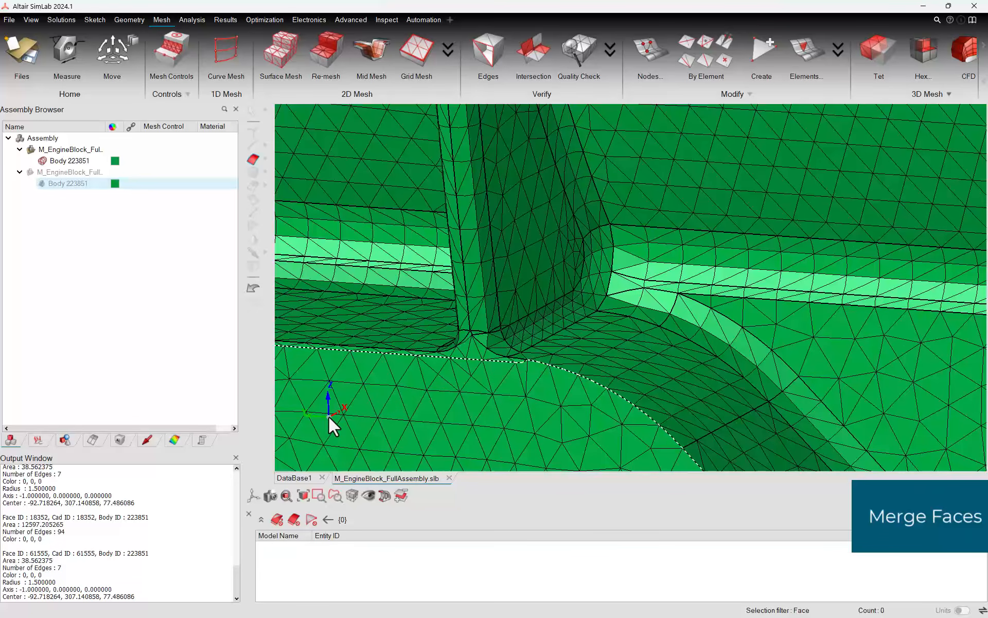
key(f)
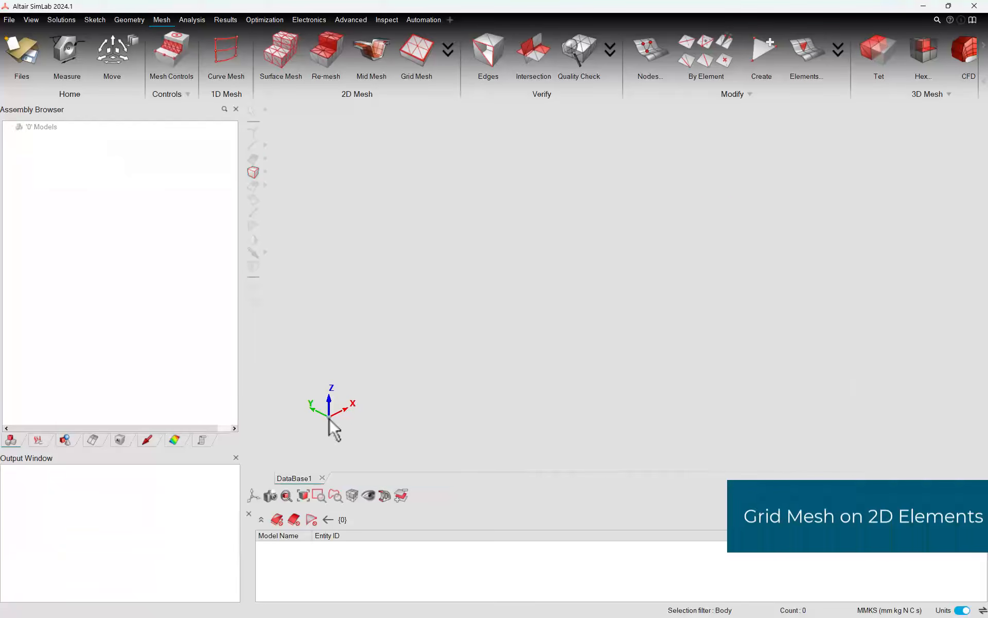
Step: Open the database Grid_2D_Meshing.slb and start a Grid Mesh on the wheel model
click(9, 19)
click(43, 52)
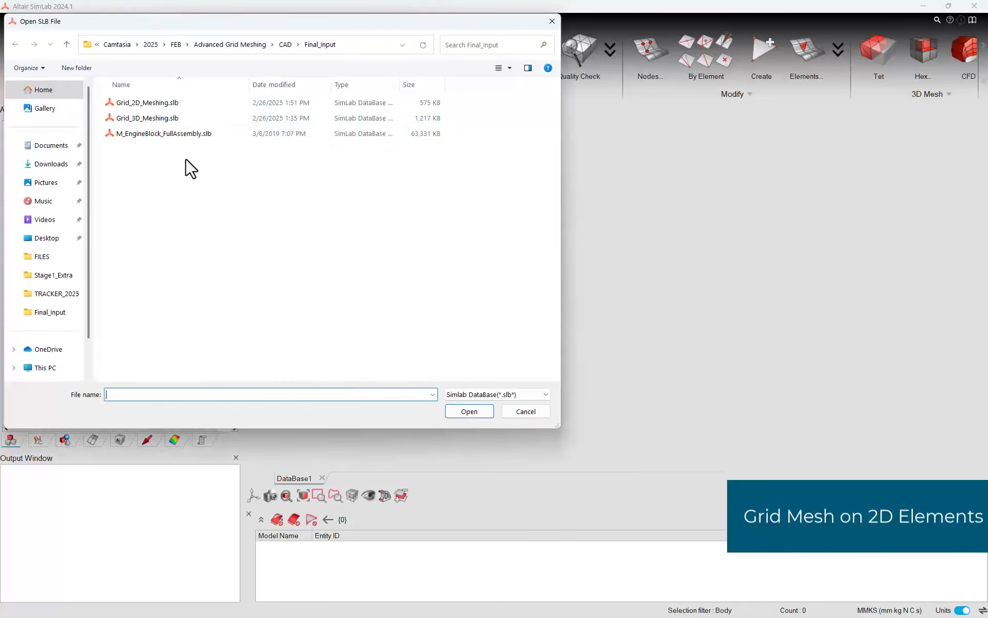
click(164, 105)
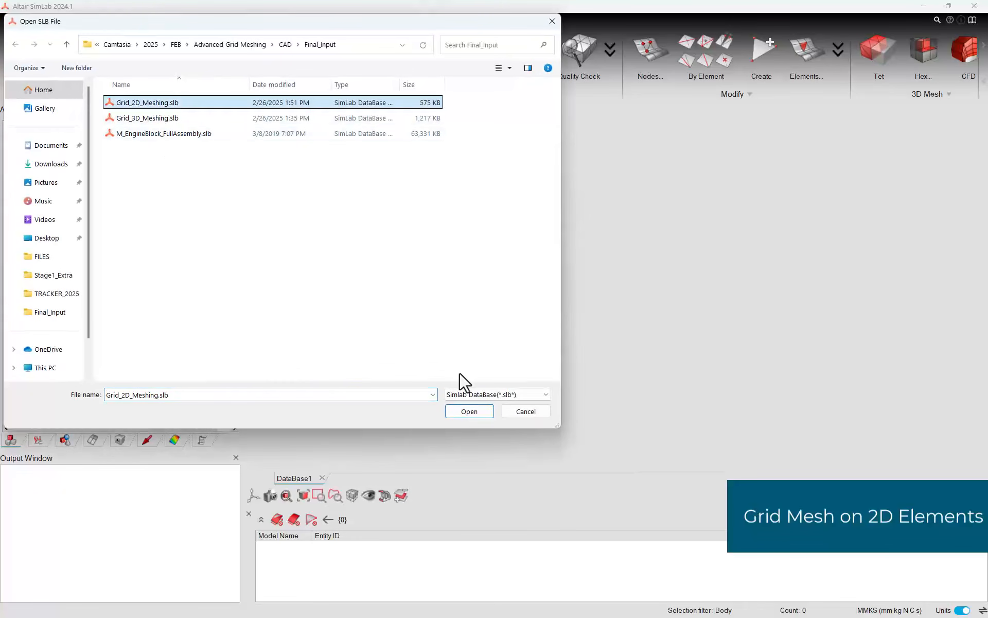
click(469, 412)
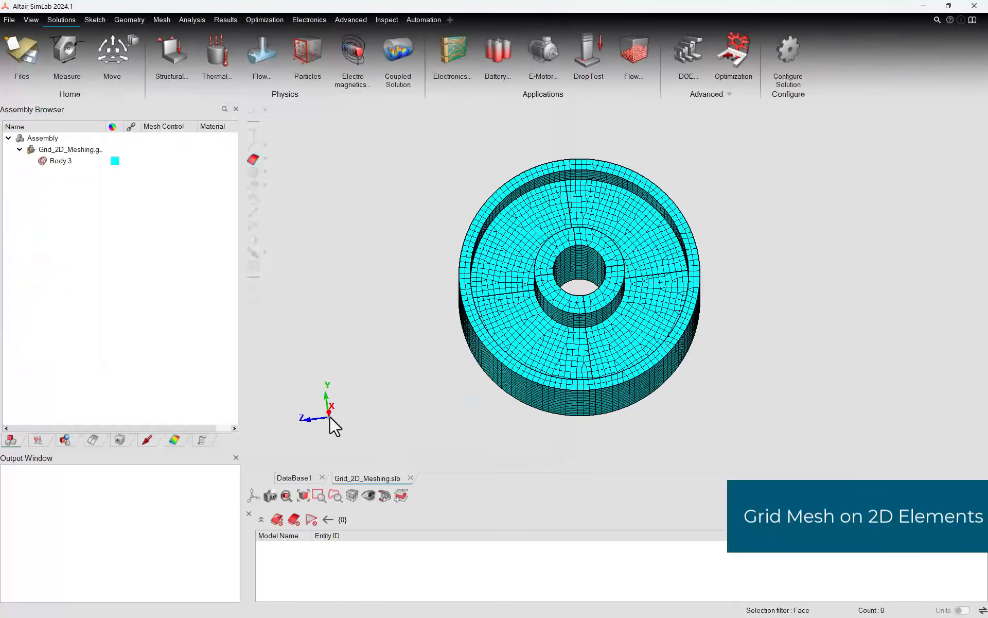
click(160, 20)
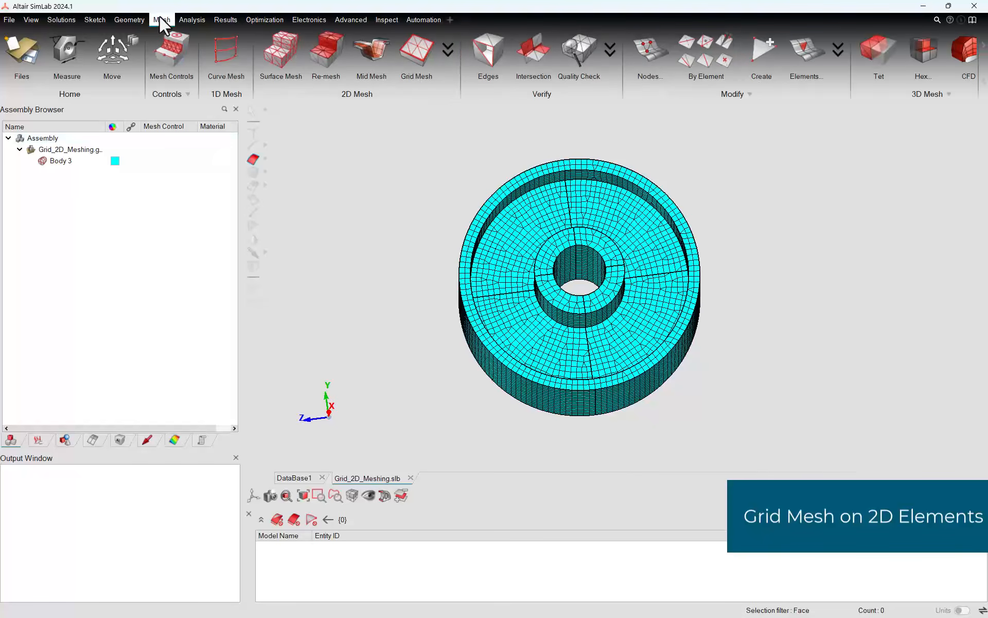
click(417, 49)
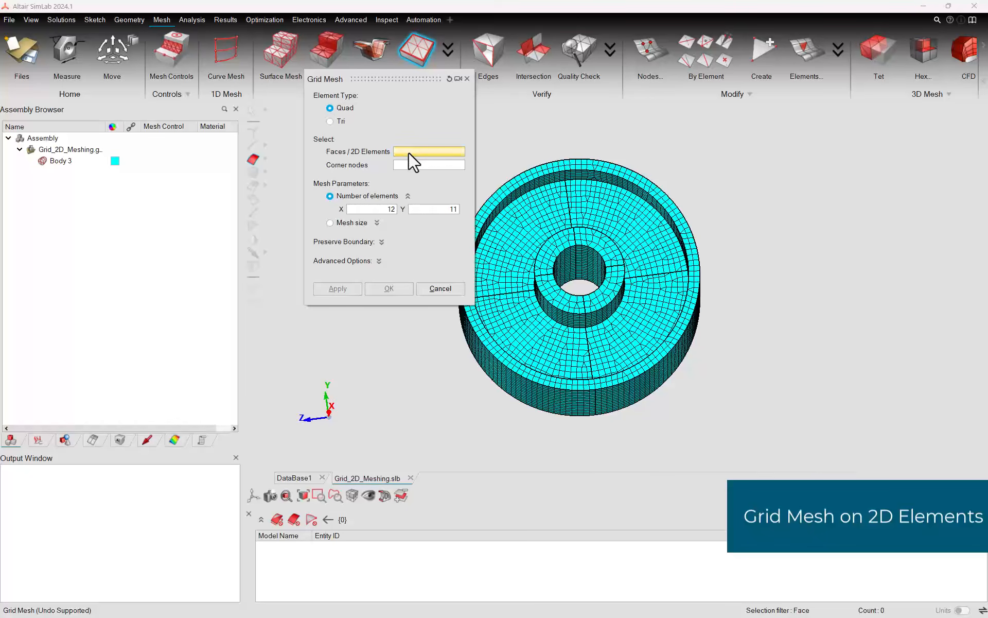
Step: Create a quad grid mesh of 12 by 3 elements on the front quarter segment of the wheel hub's ring face
click(557, 296)
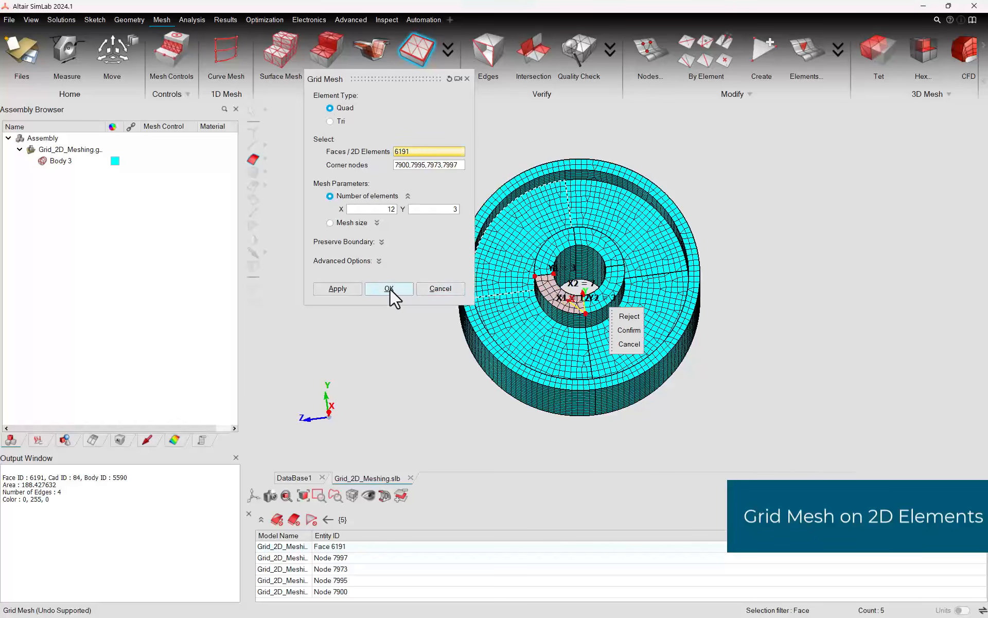
click(379, 261)
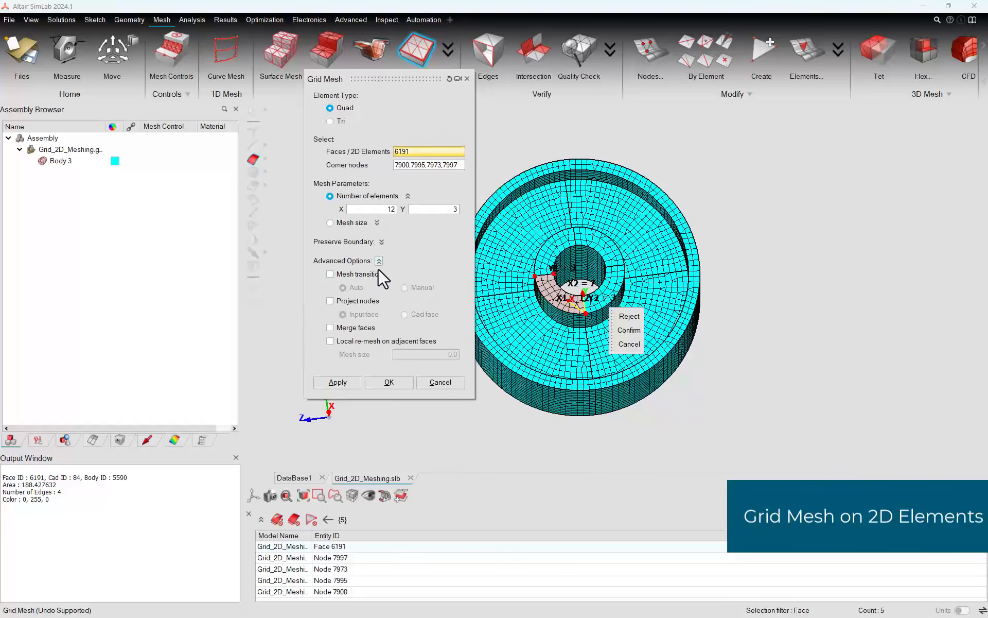
click(391, 385)
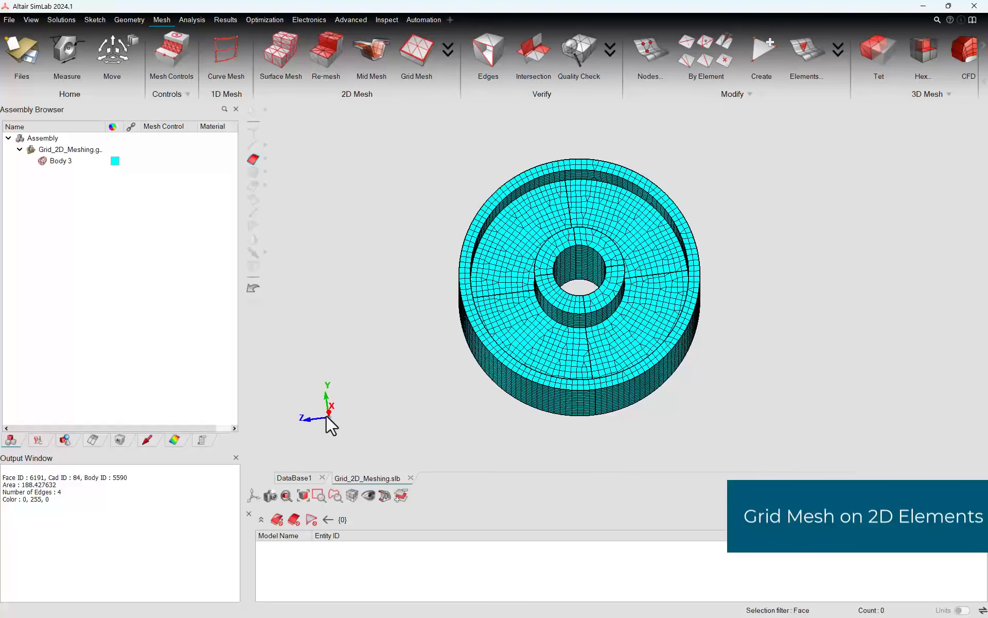
Step: Grid mesh the wheel's web segment below the hub with quad elements, setting X to 20 and keeping Y at 11
click(418, 56)
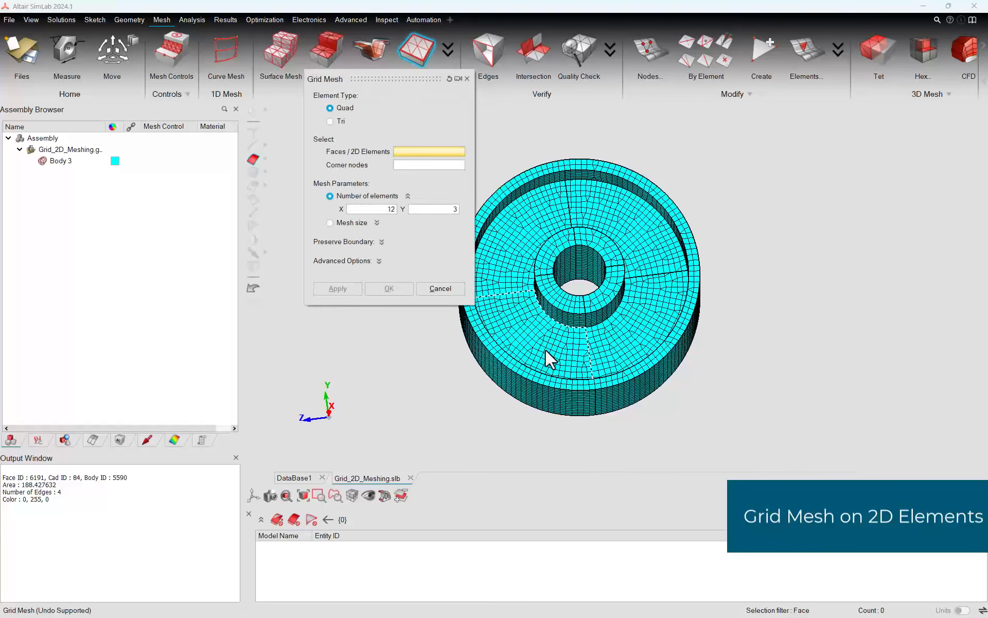
click(529, 346)
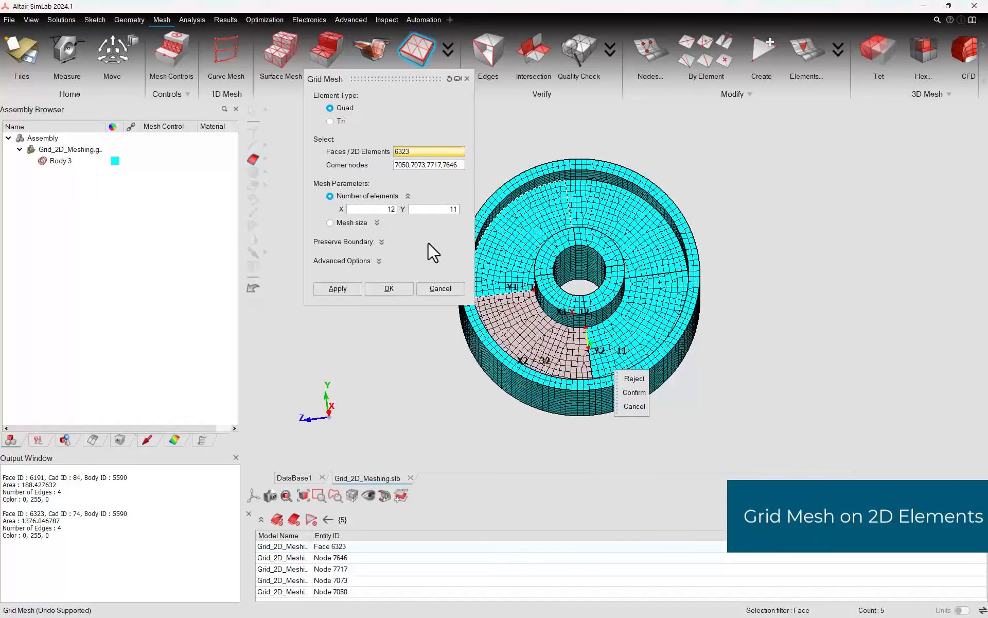
drag(381, 208, 402, 209)
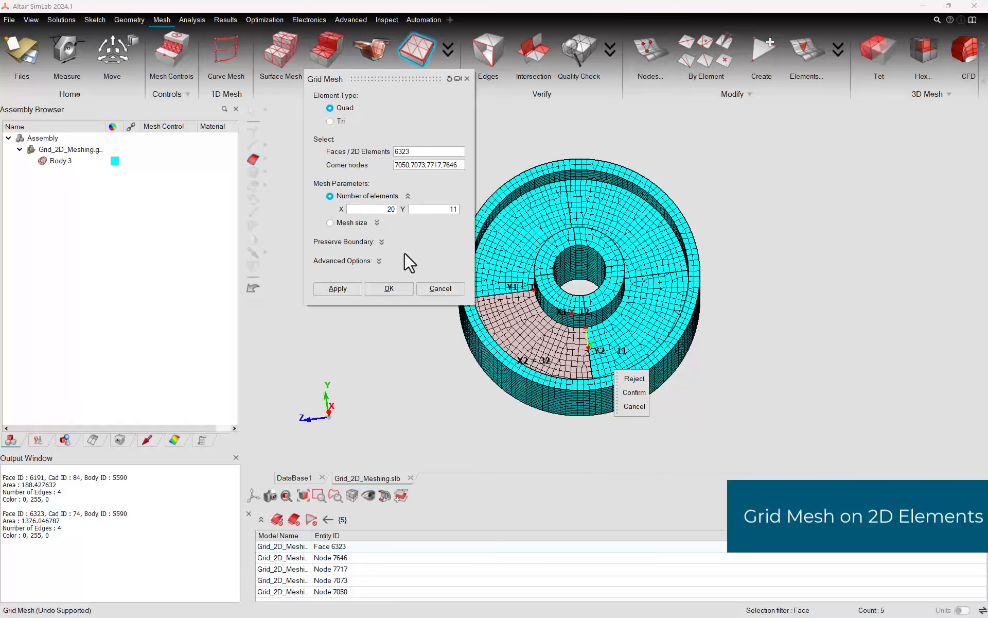
click(390, 289)
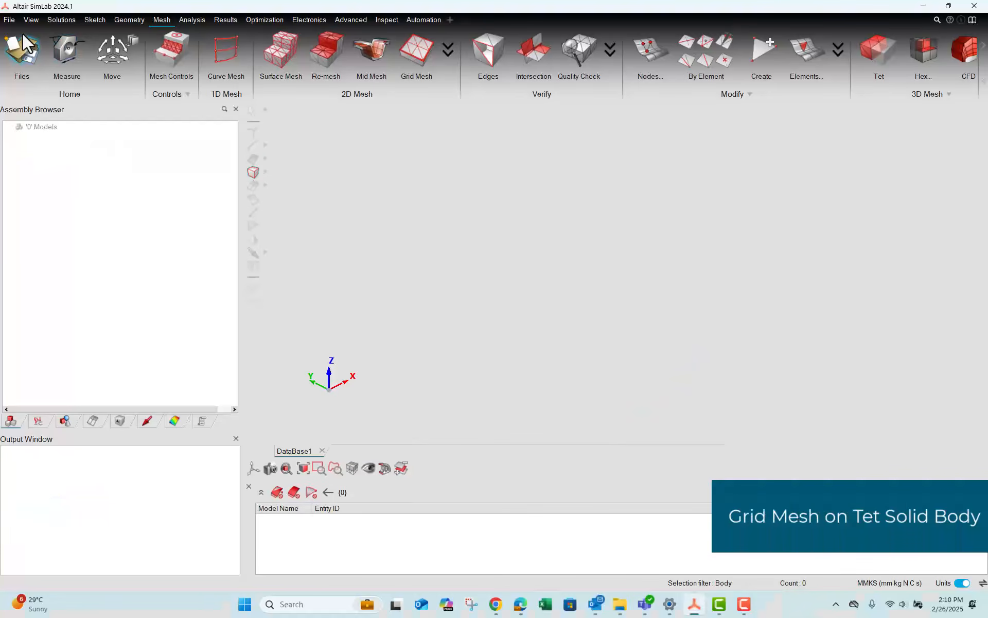
Step: Open the database Grid_3D_Meshing.slb
click(23, 33)
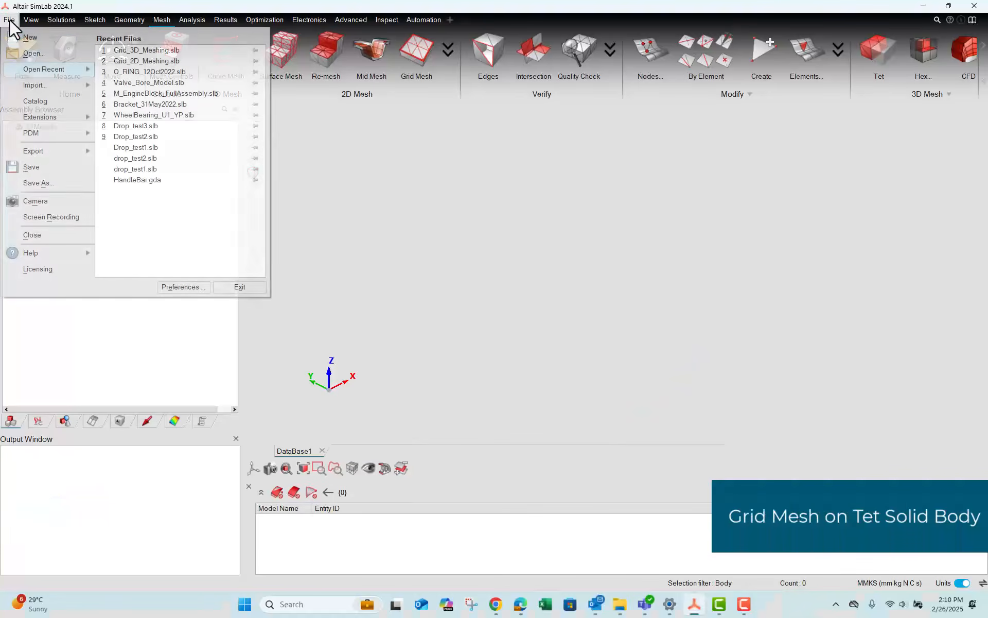
click(54, 51)
click(154, 119)
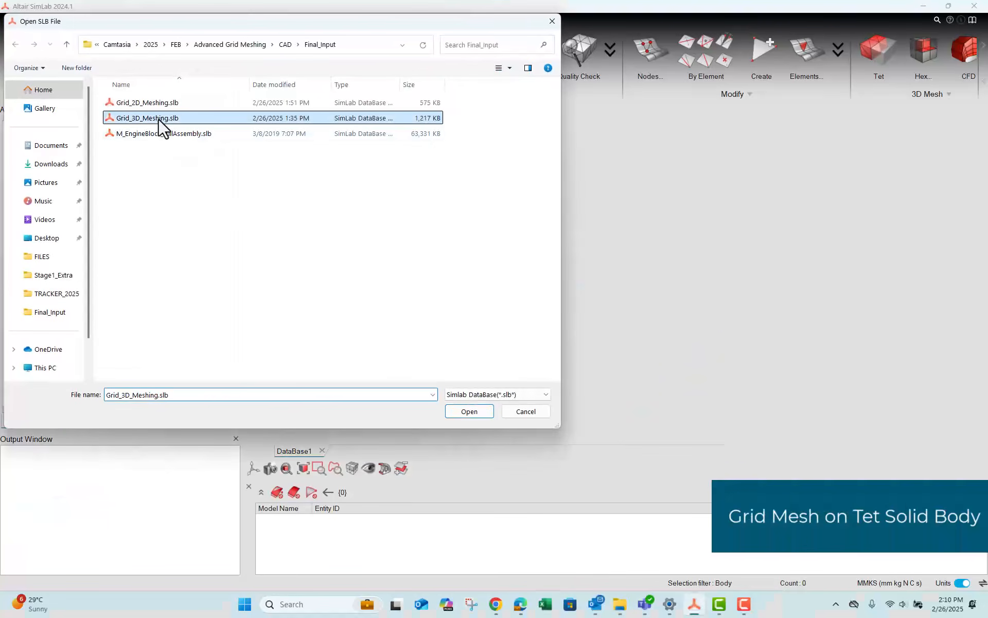
click(476, 412)
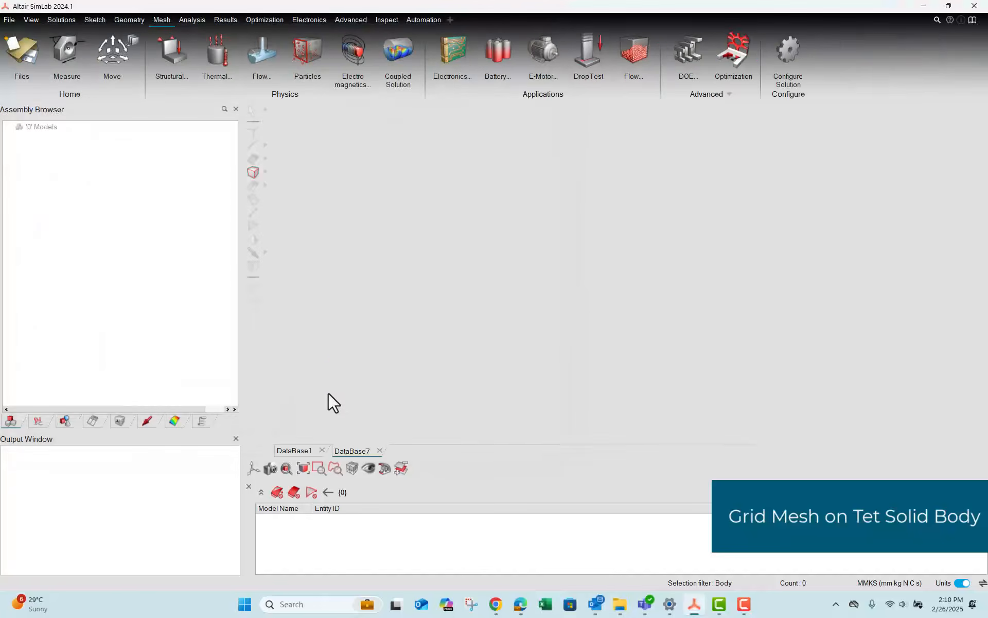
Step: Cut a temporary section through the bracket along Y to examine its internal tet elements, and restore the full view
middle_drag(737, 304, 729, 329)
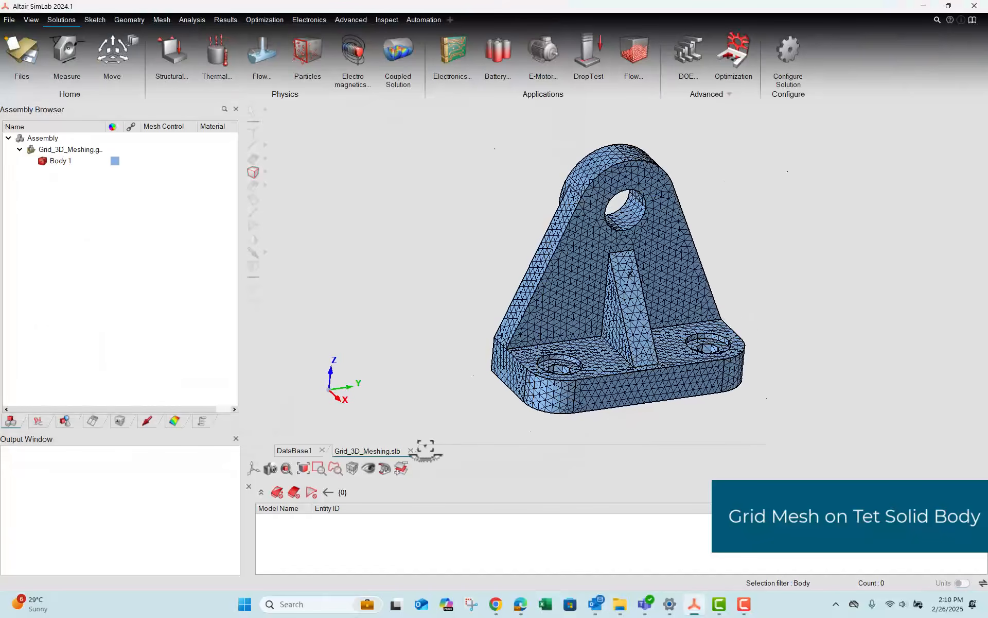
click(384, 469)
drag(675, 266, 619, 284)
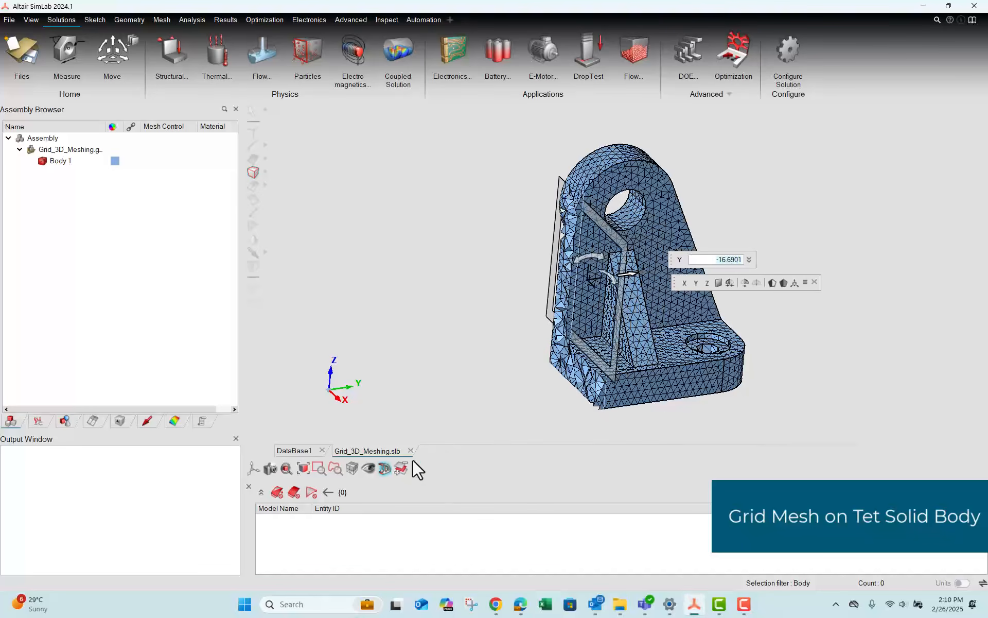
click(384, 468)
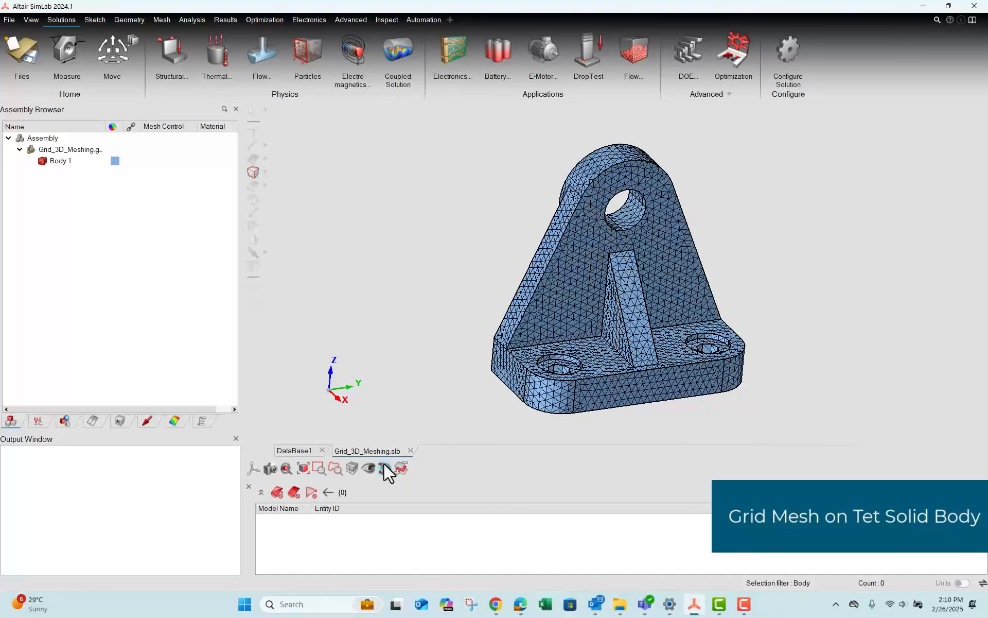
Step: Create a tri grid mesh of 16 by 4 elements on the sloped front face of the bracket's central rib
mouse_move(755, 278)
right_down()
mouse_move(685, 292)
mouse_move(753, 276)
right_up()
scroll(685, 292, up, 1)
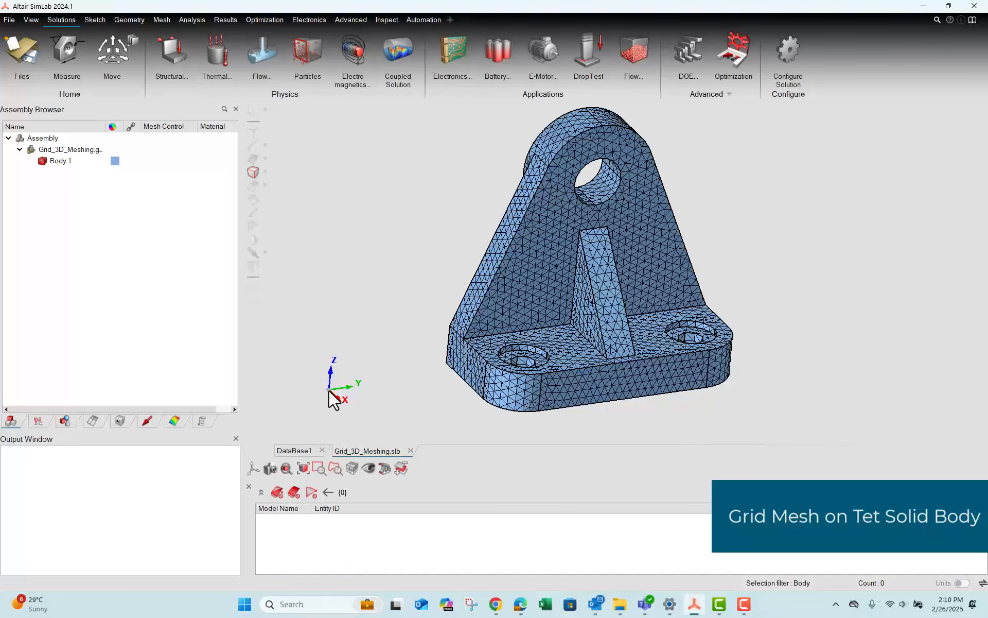
click(162, 20)
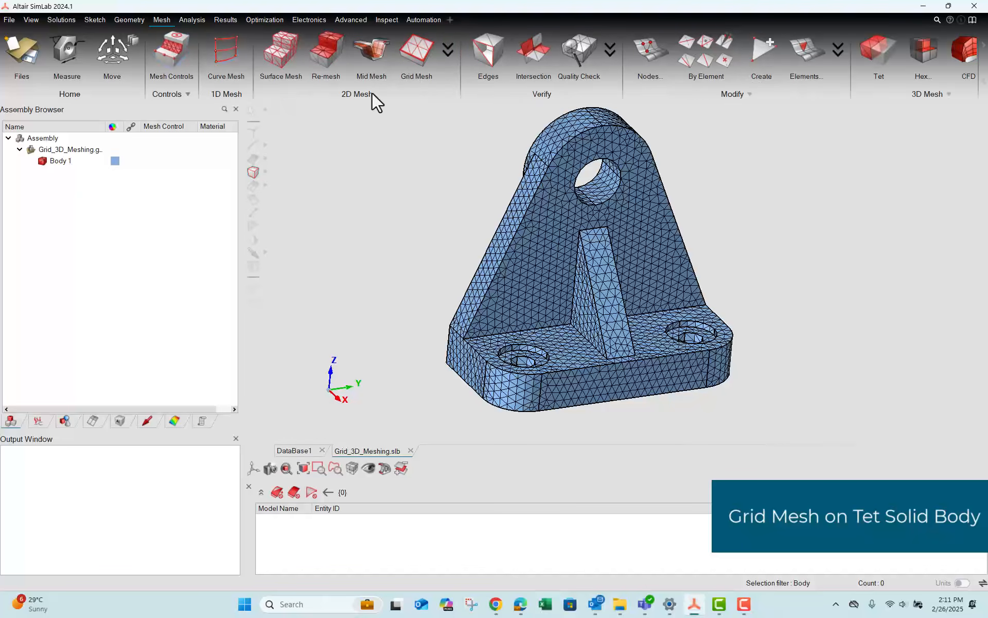
click(428, 51)
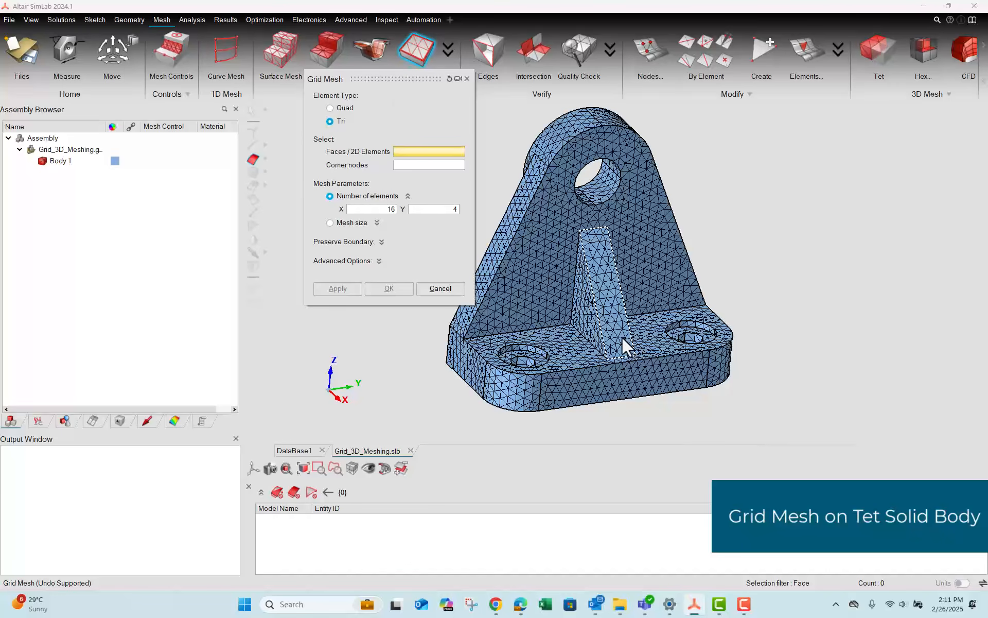
click(612, 321)
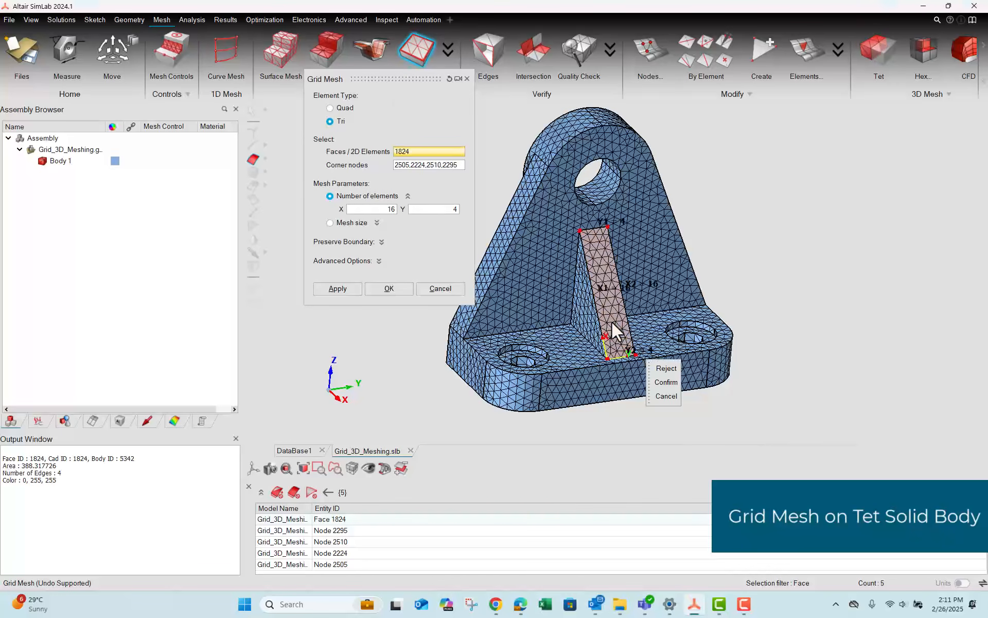
click(392, 288)
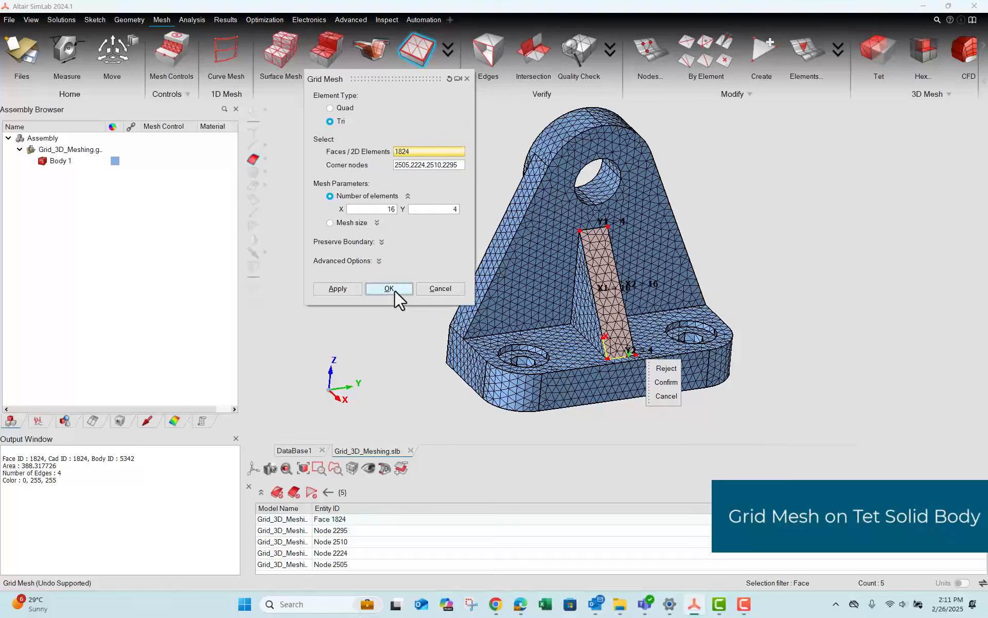